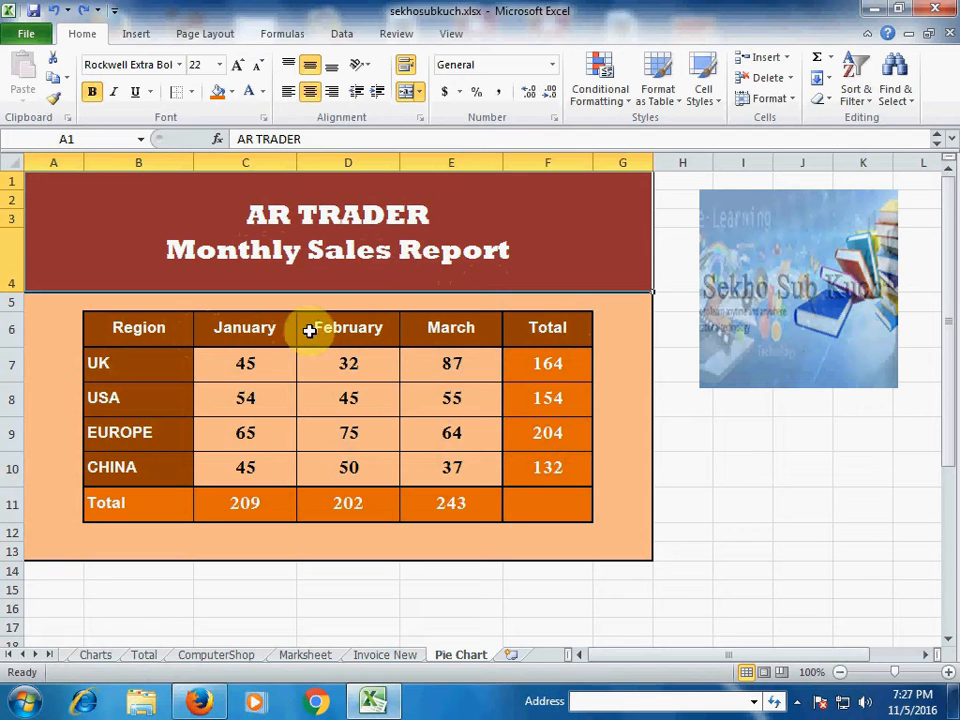
Review the region names in the AR TRADER sales table and the UK's monthly figures and total
left_click(146, 331)
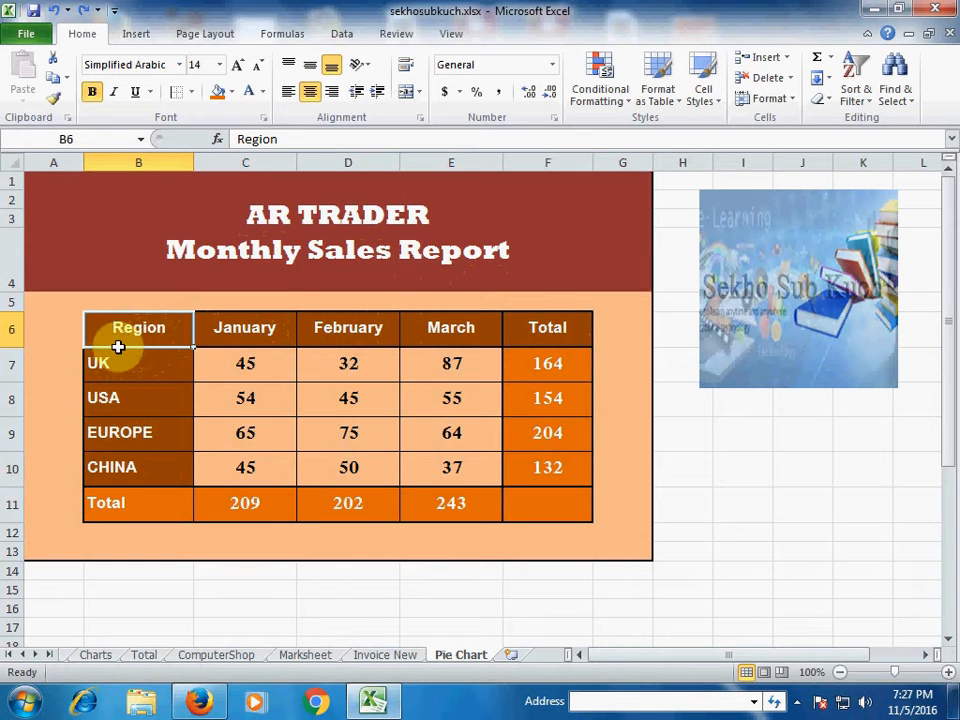
left_click(119, 364)
left_click(118, 399)
left_click(118, 434)
left_click(118, 467)
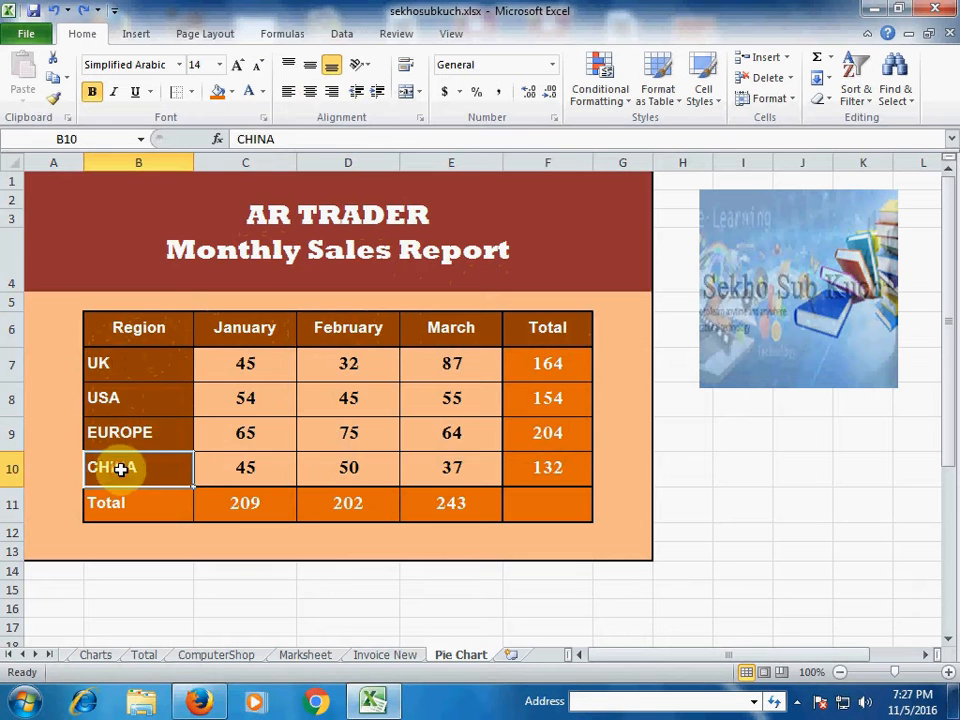
left_click(150, 368)
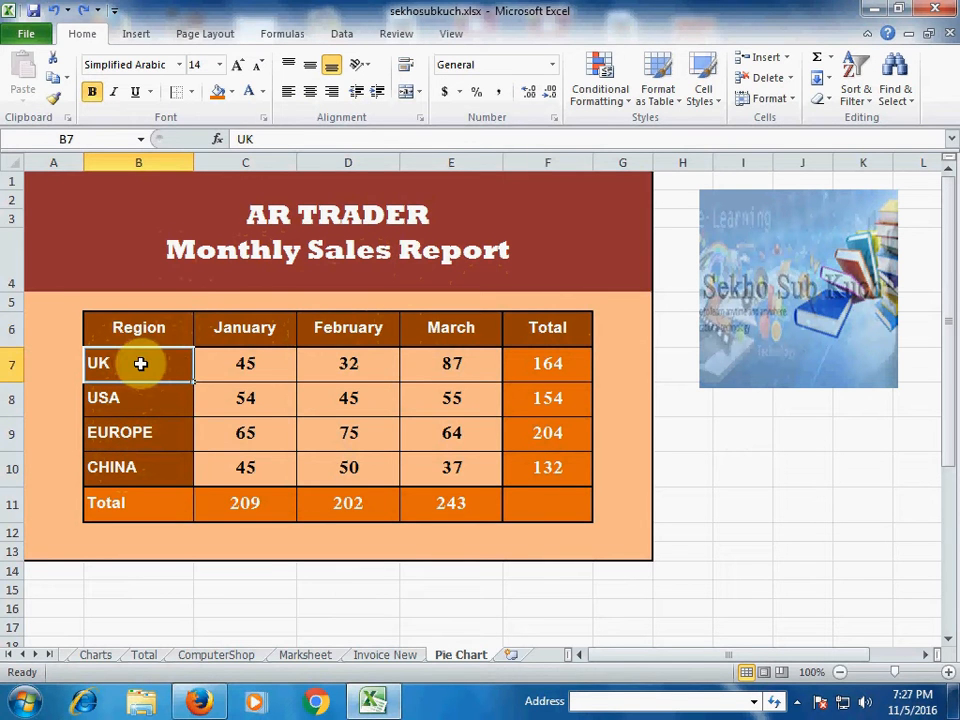
left_click(225, 365)
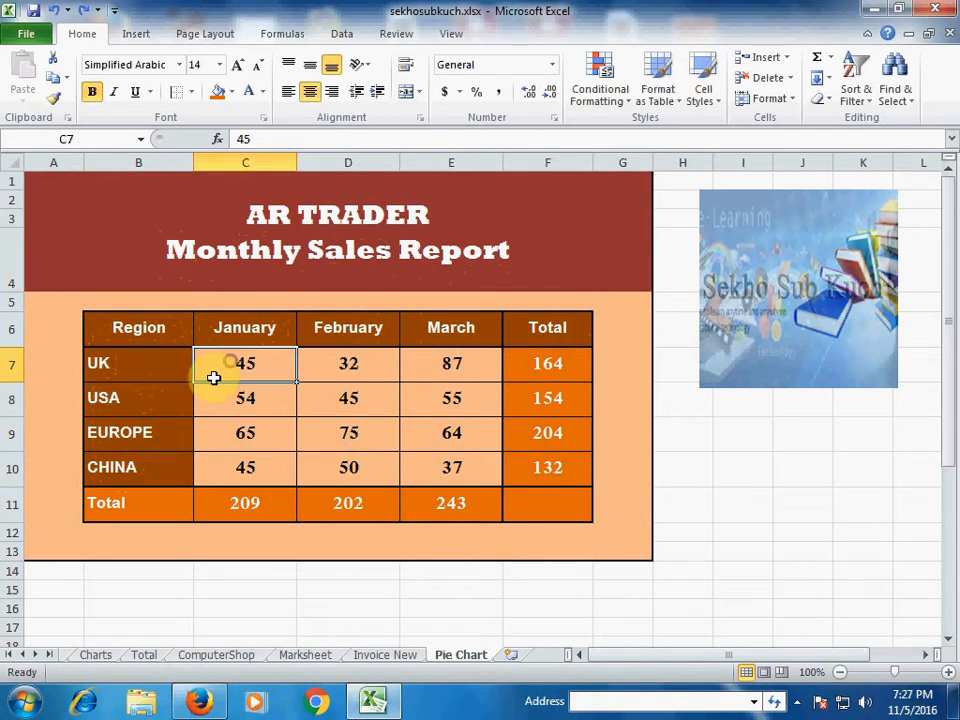
left_click(357, 365)
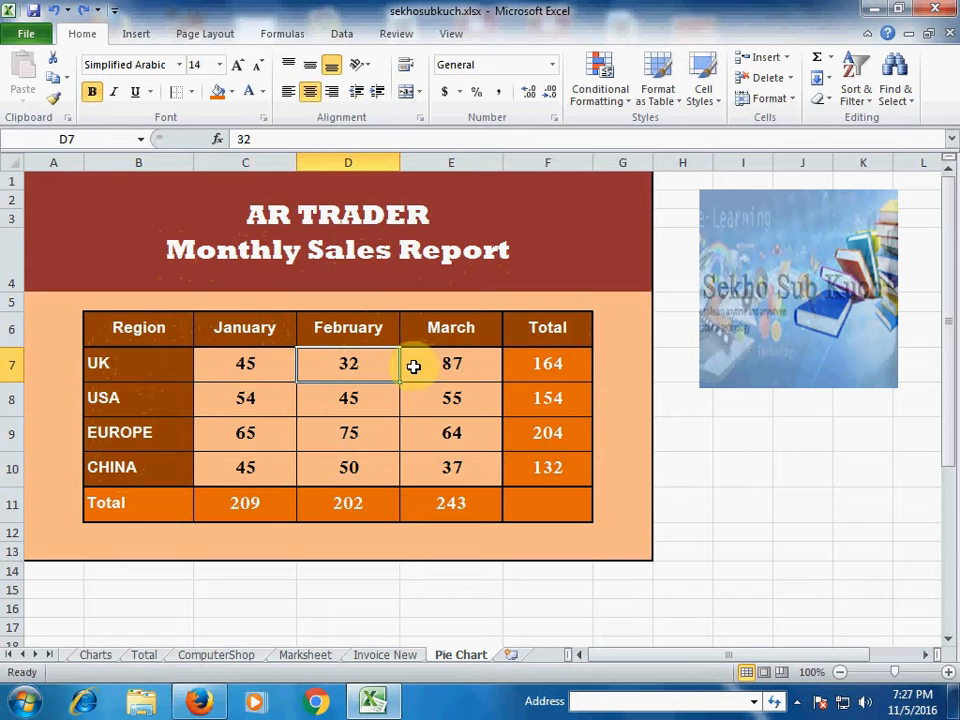
left_click(467, 367)
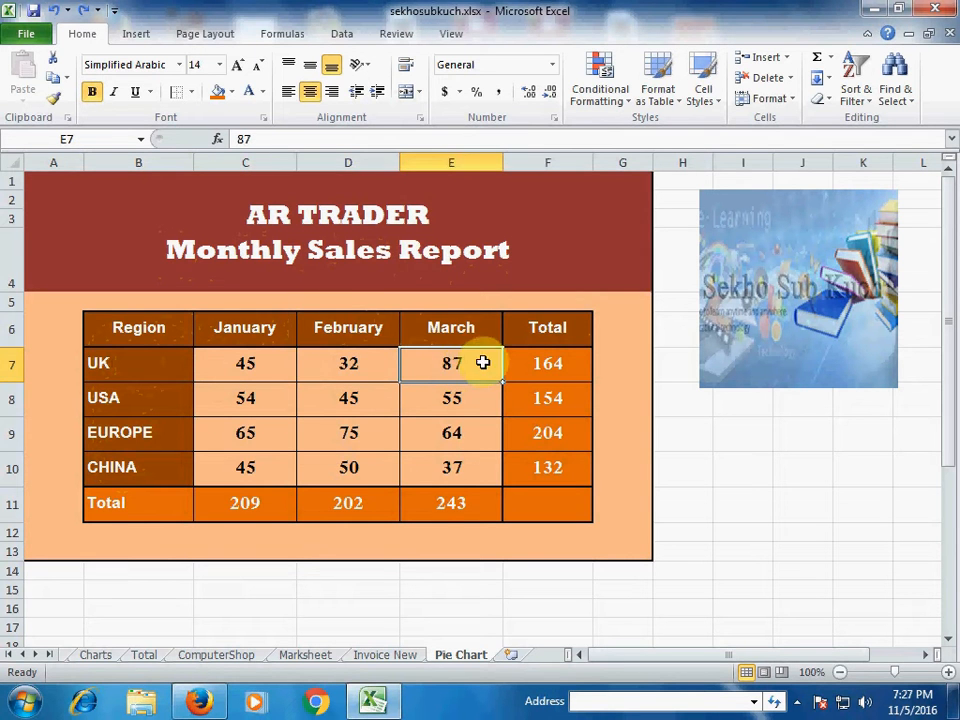
left_click(564, 363)
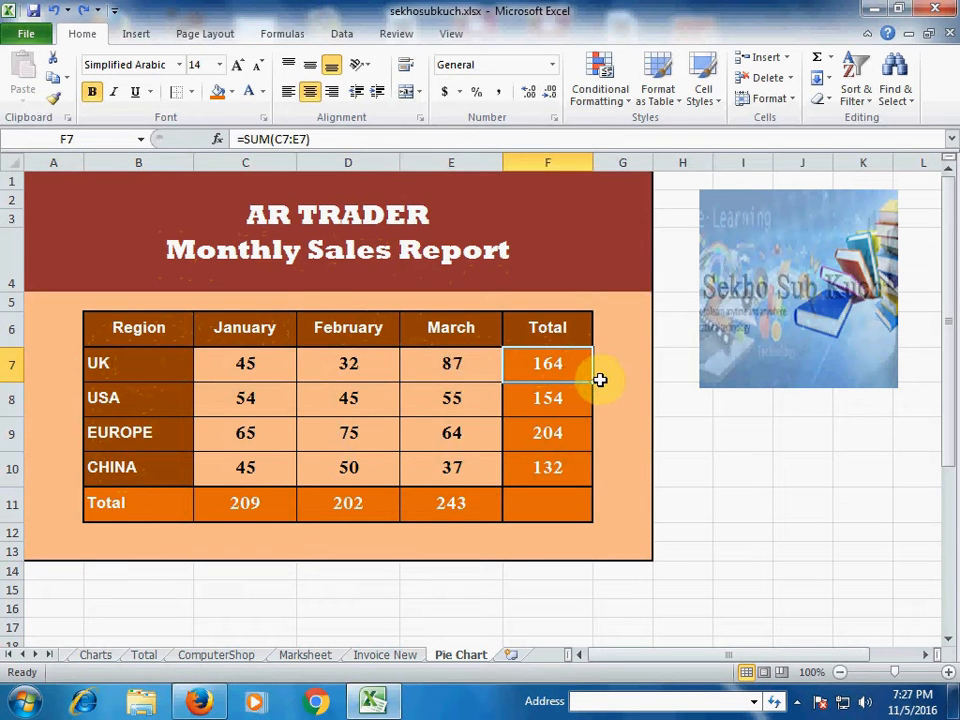
left_click(170, 390)
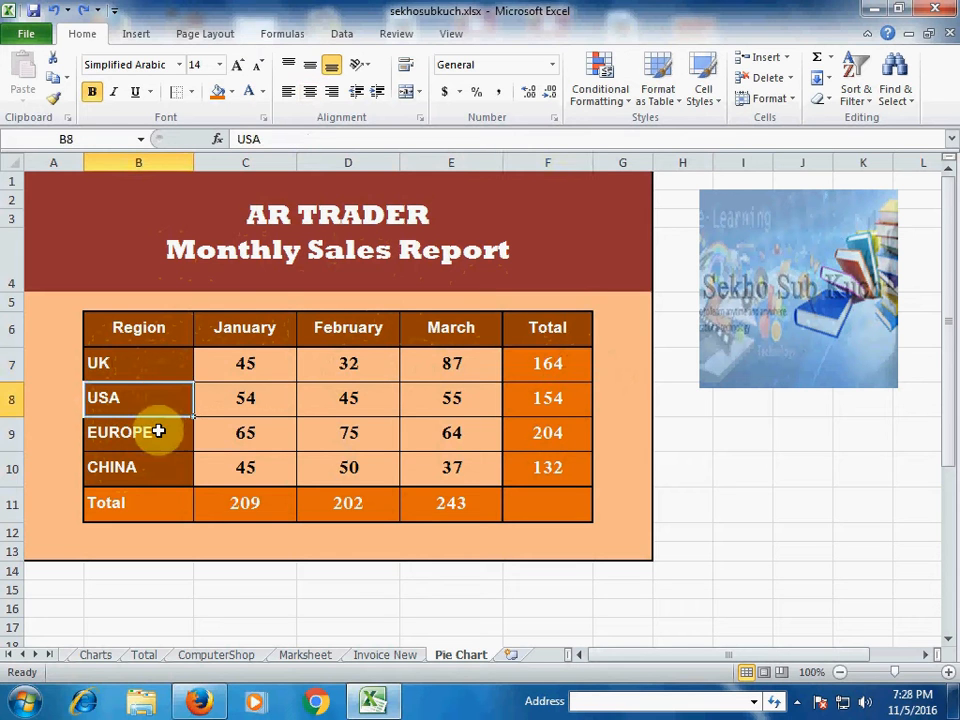
left_click(158, 432)
left_click(165, 465)
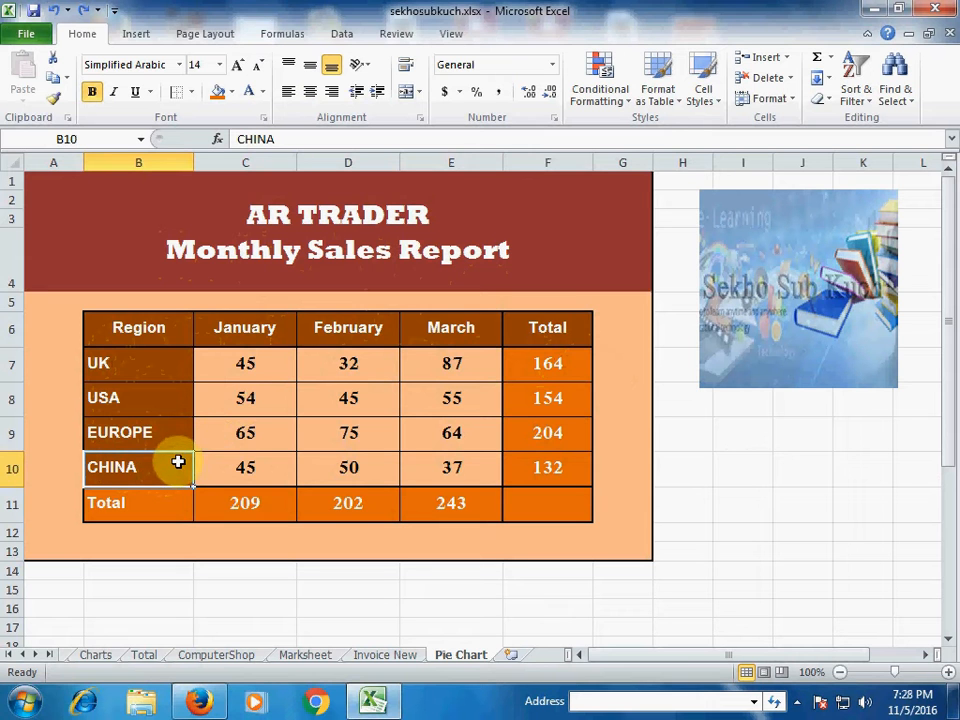
Insert a basic 3-D pie chart from the Region and January columns, B6:C10, without the Total row
left_click_drag(150, 335, 246, 467)
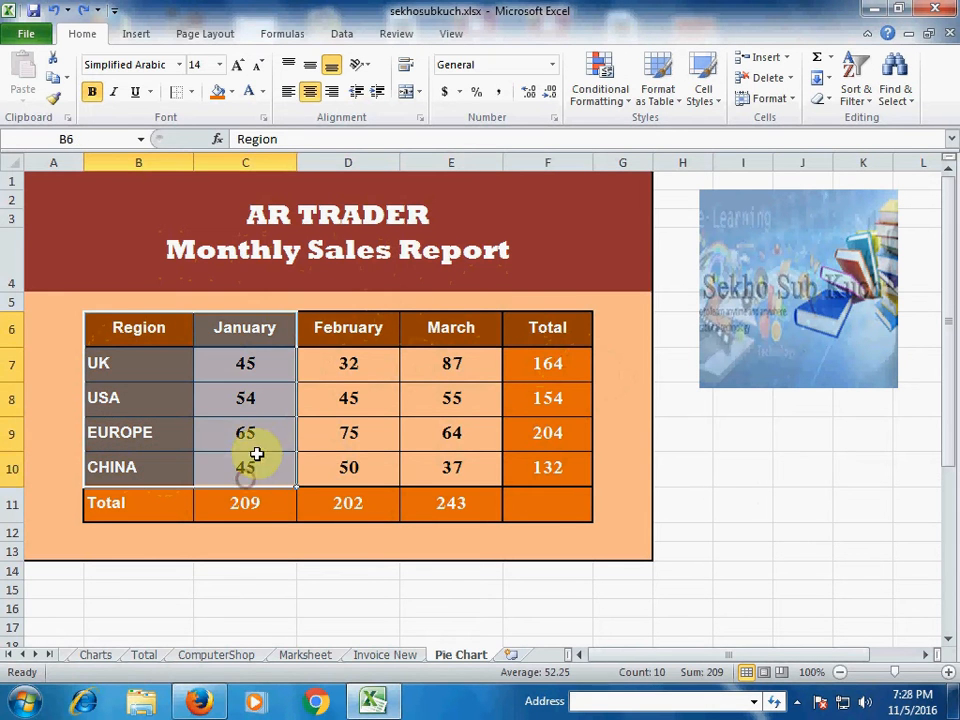
left_click(137, 35)
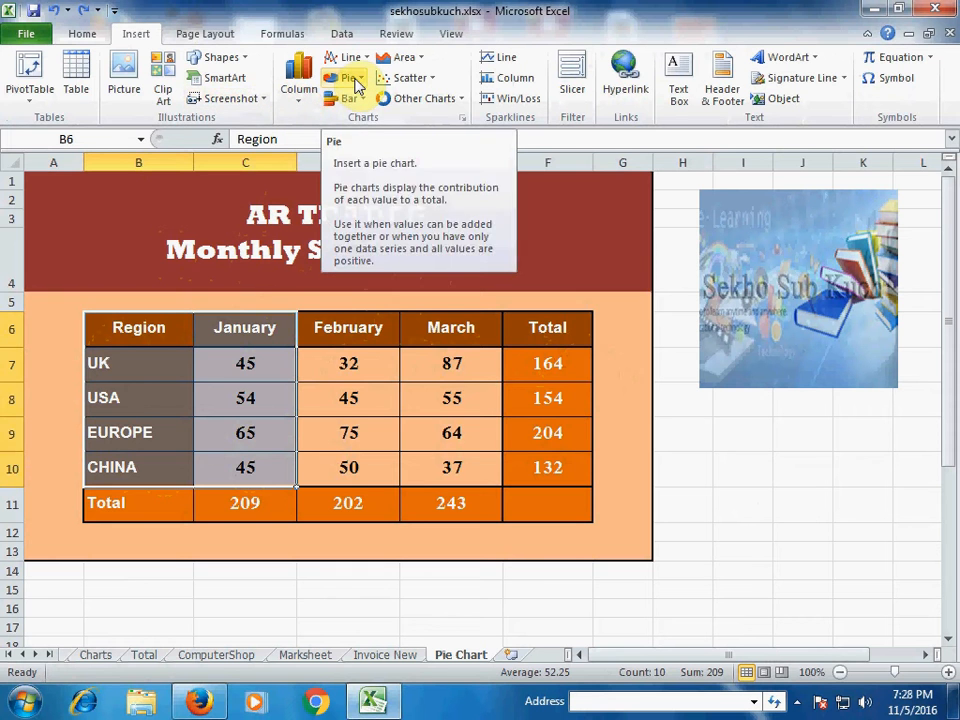
left_click(352, 78)
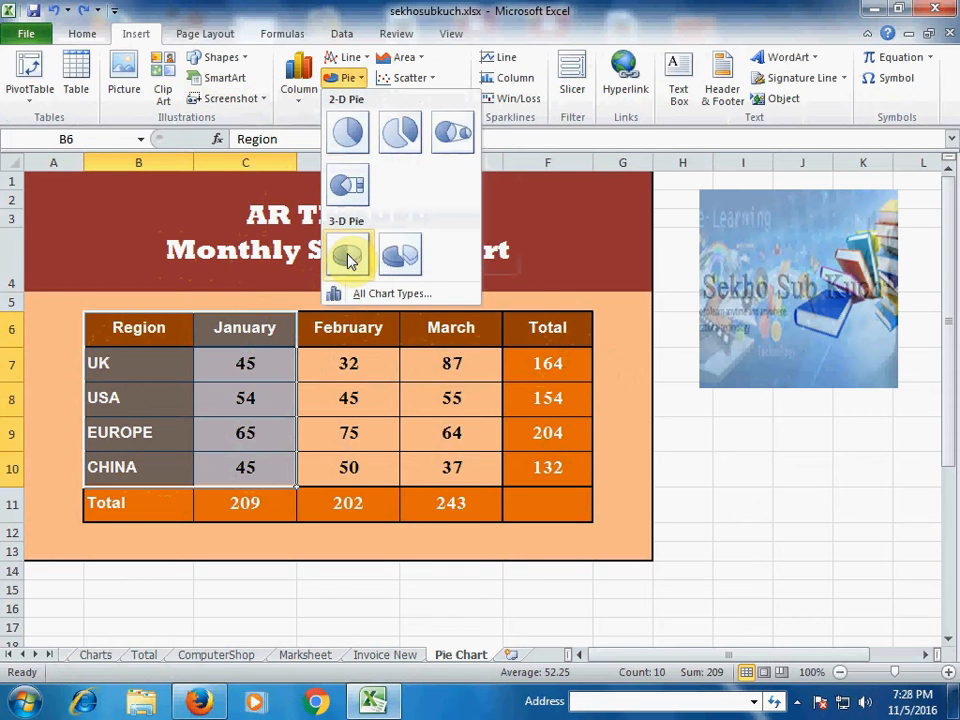
left_click(347, 257)
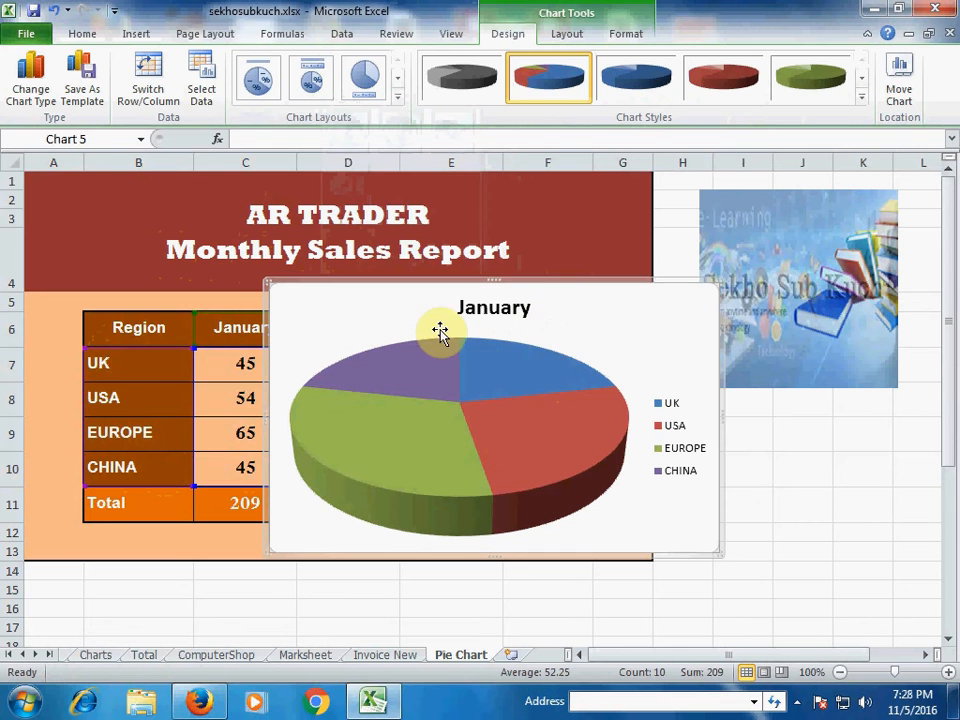
Add data labels to the January pie chart that show the percentage instead of the value
left_click(567, 35)
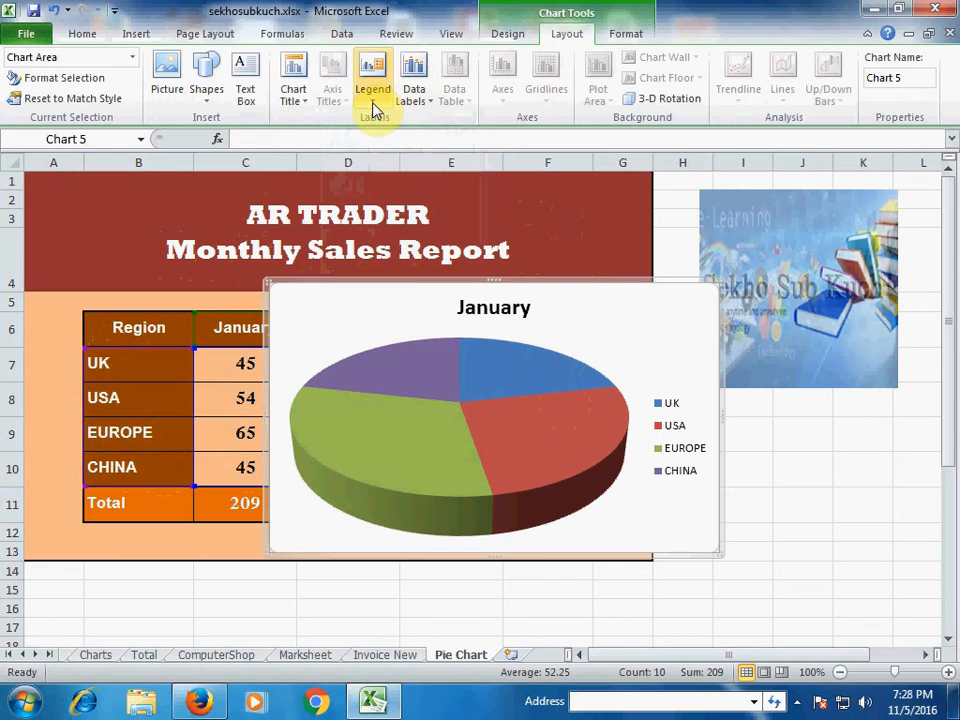
left_click(426, 110)
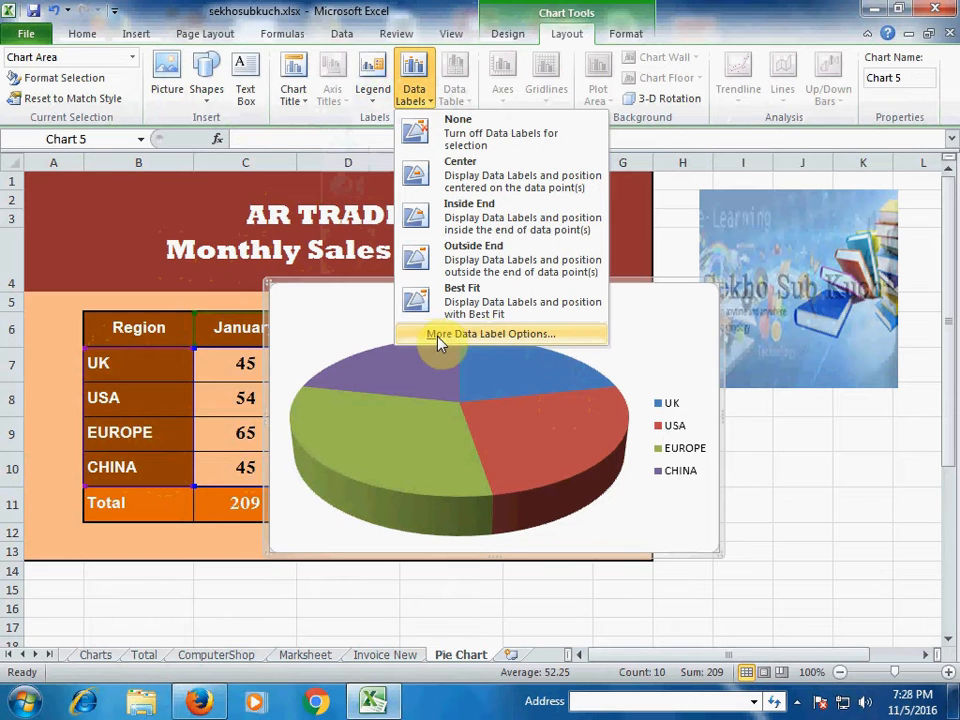
left_click(538, 339)
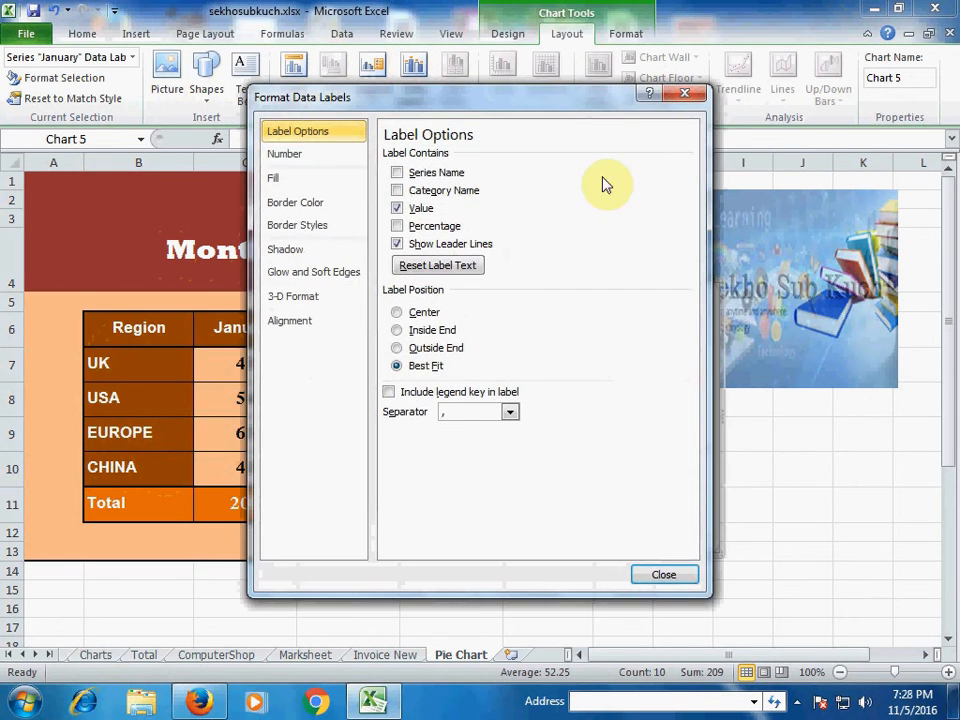
left_click_drag(376, 106, 184, 76)
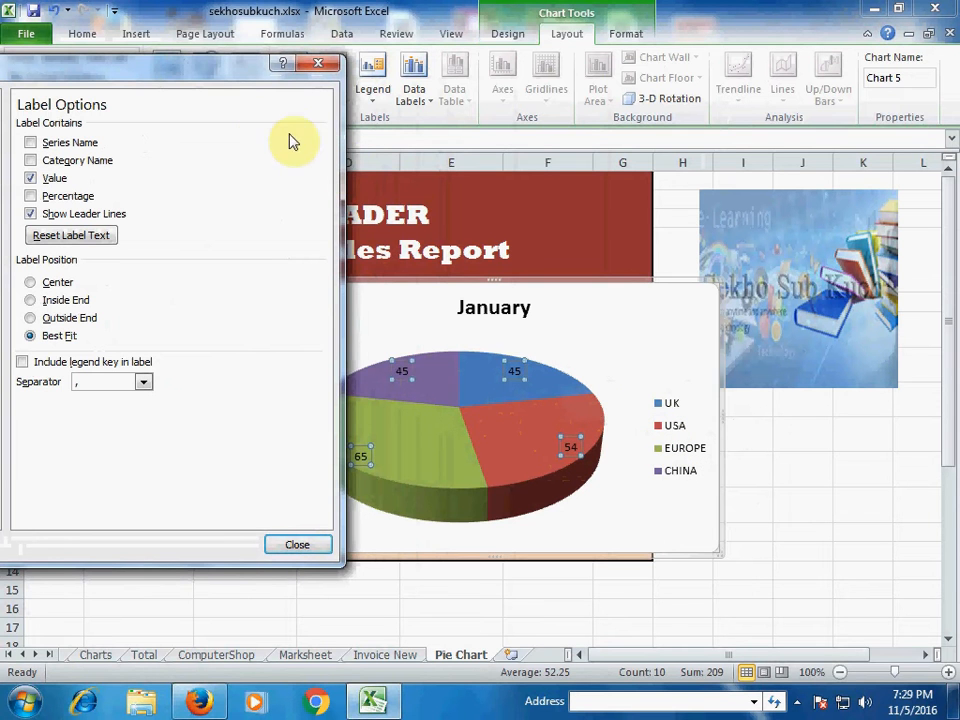
mouse_move(253, 80)
left_mouse_down()
mouse_move(231, 81)
mouse_move(267, 84)
left_mouse_up()
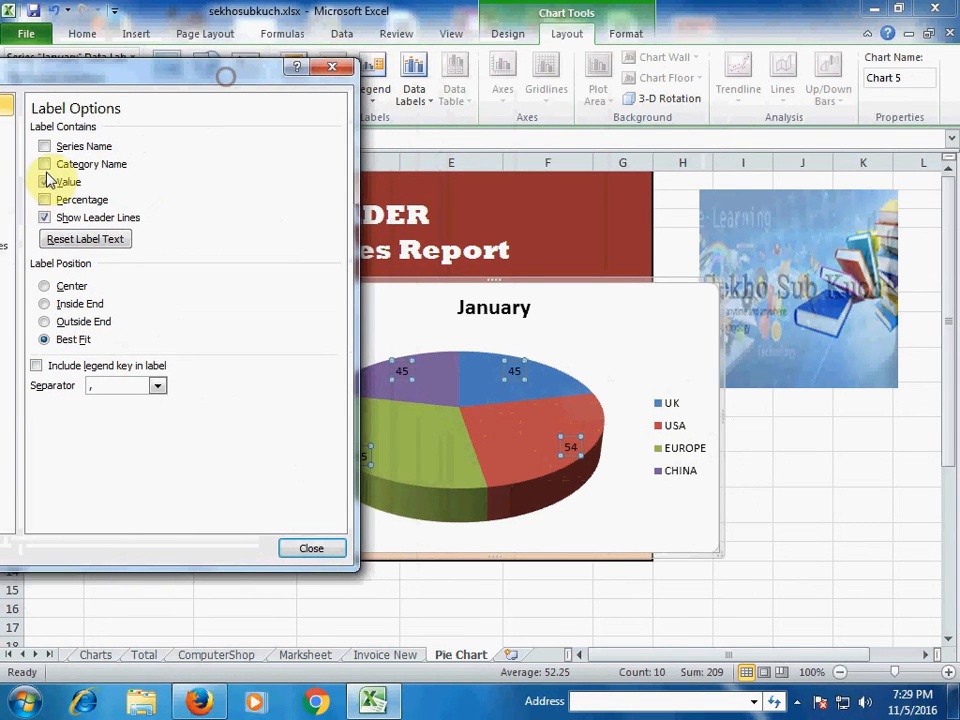
left_click(44, 182)
left_click(44, 200)
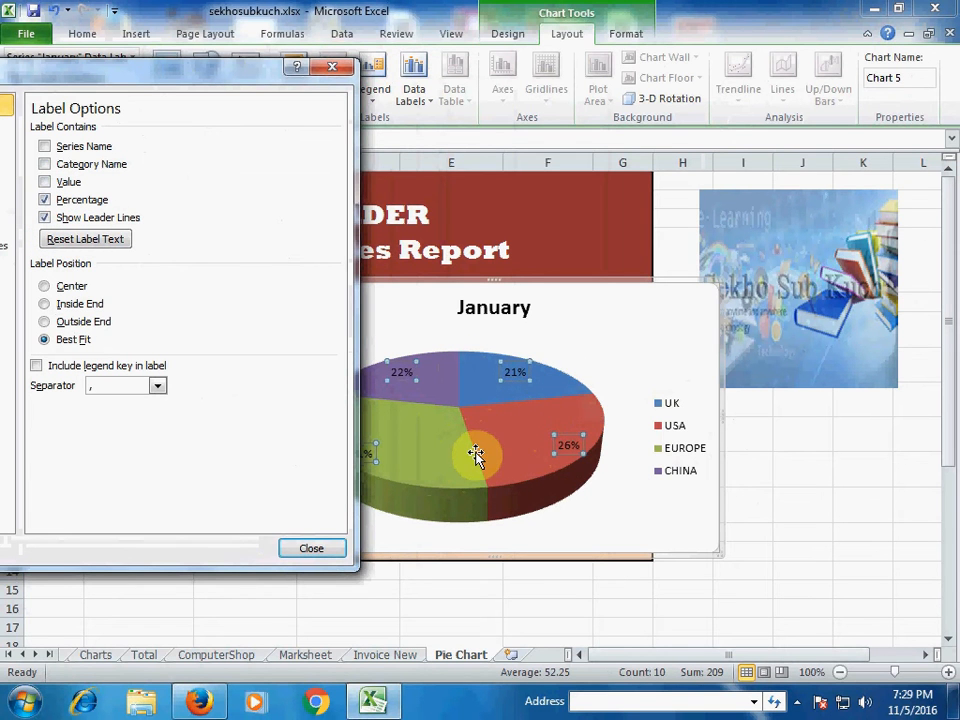
left_click_drag(172, 80, 181, 80)
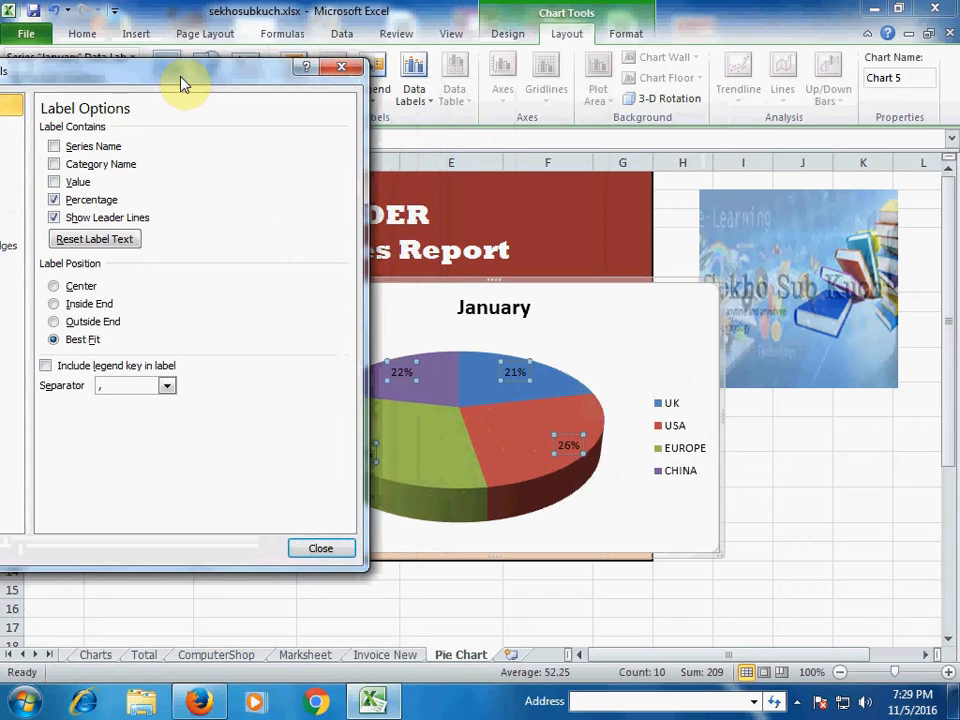
Try the Outside End and Center positions for the January percentage labels, and settle on Inside End
left_click(52, 321)
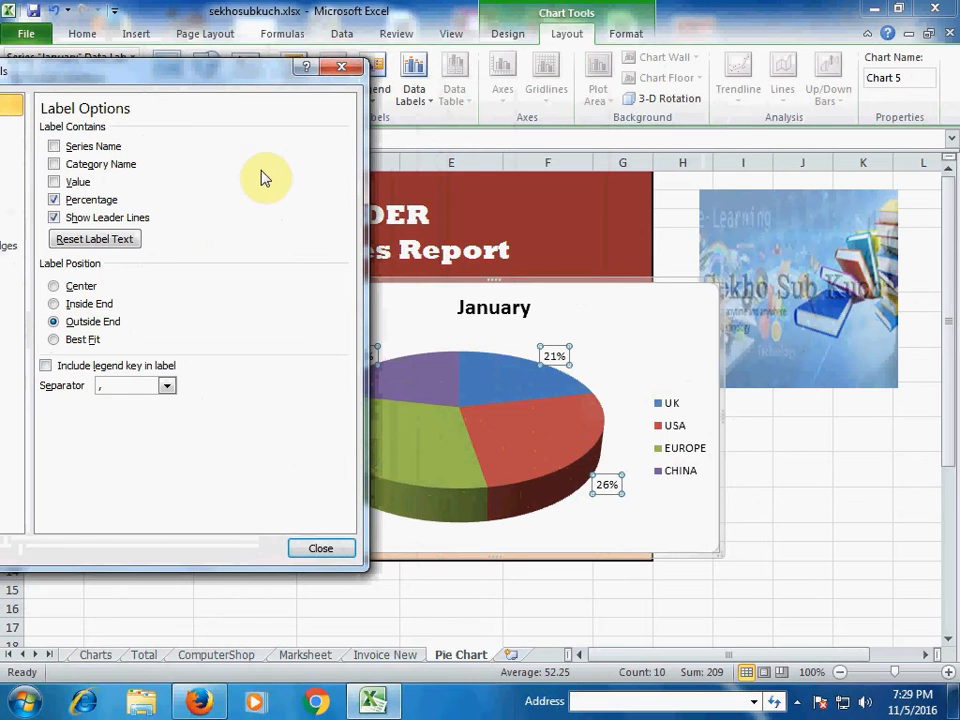
left_click(54, 304)
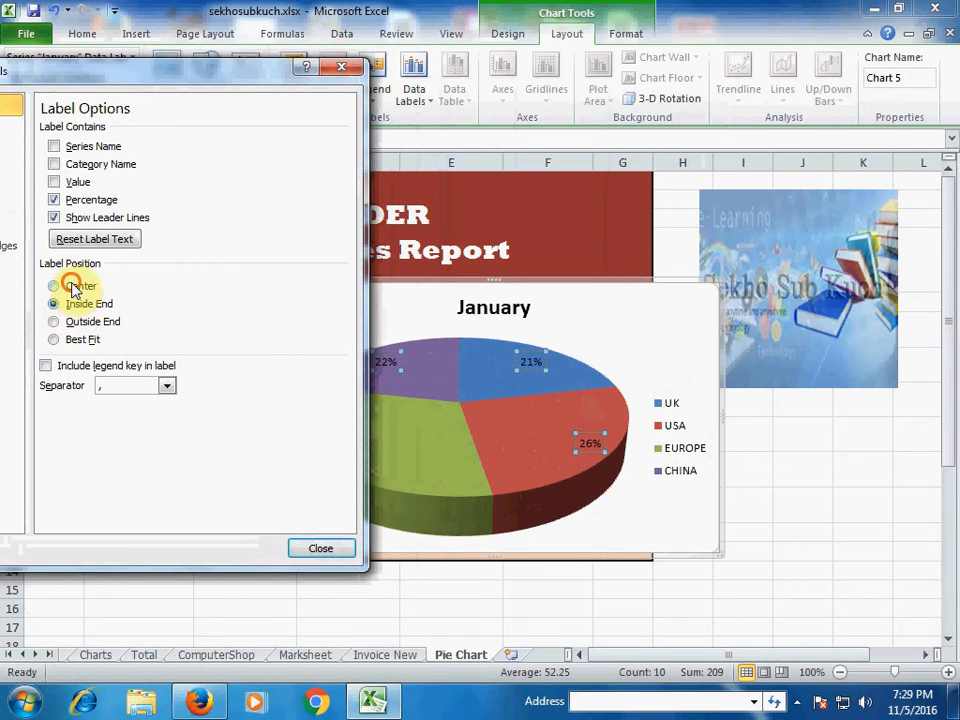
left_click(55, 286)
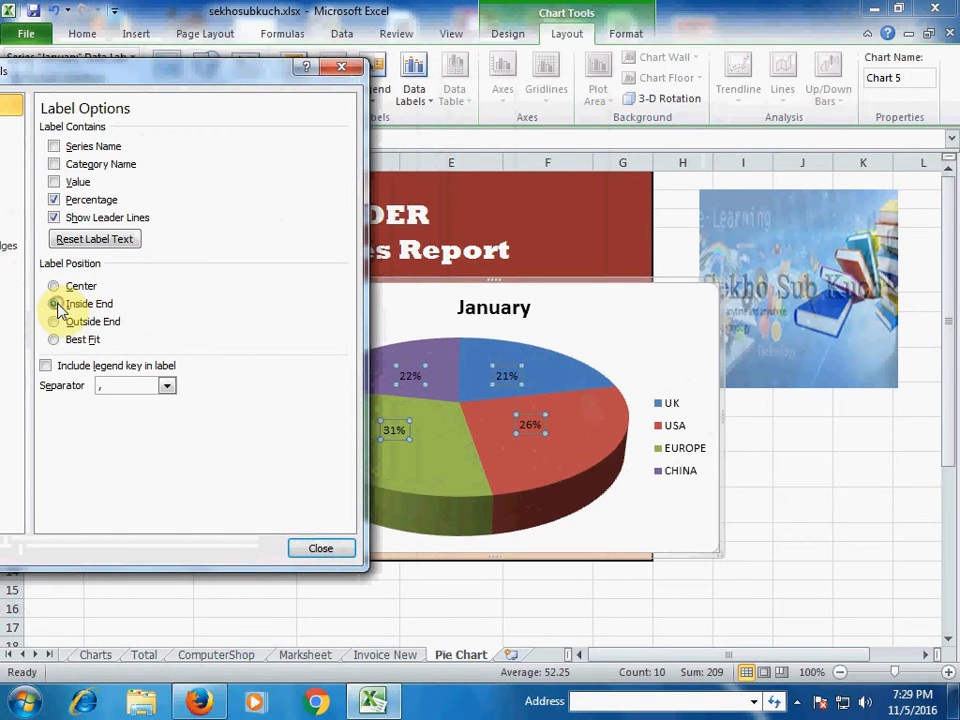
left_click(55, 304)
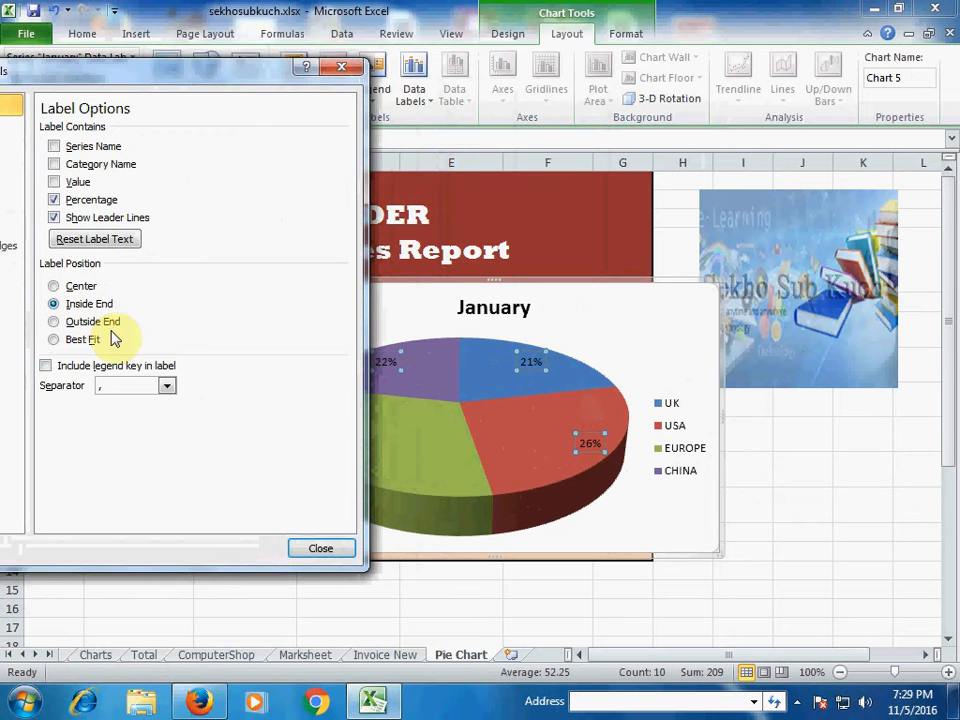
left_click(322, 549)
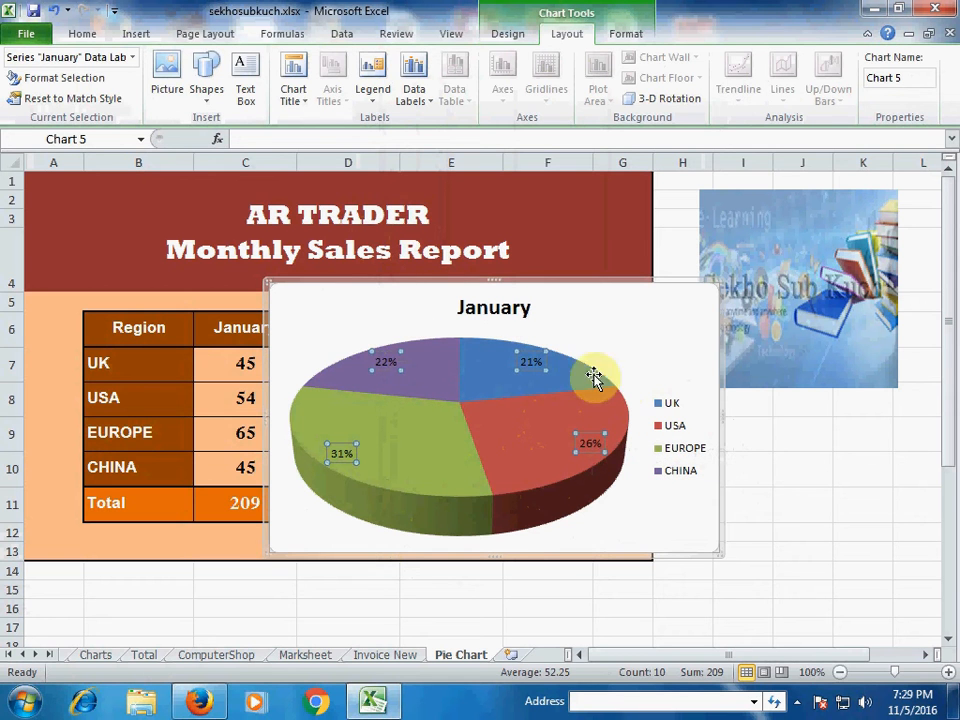
Move the January pie chart below the picture so it no longer covers the month columns of the sales table
mouse_move(538, 370)
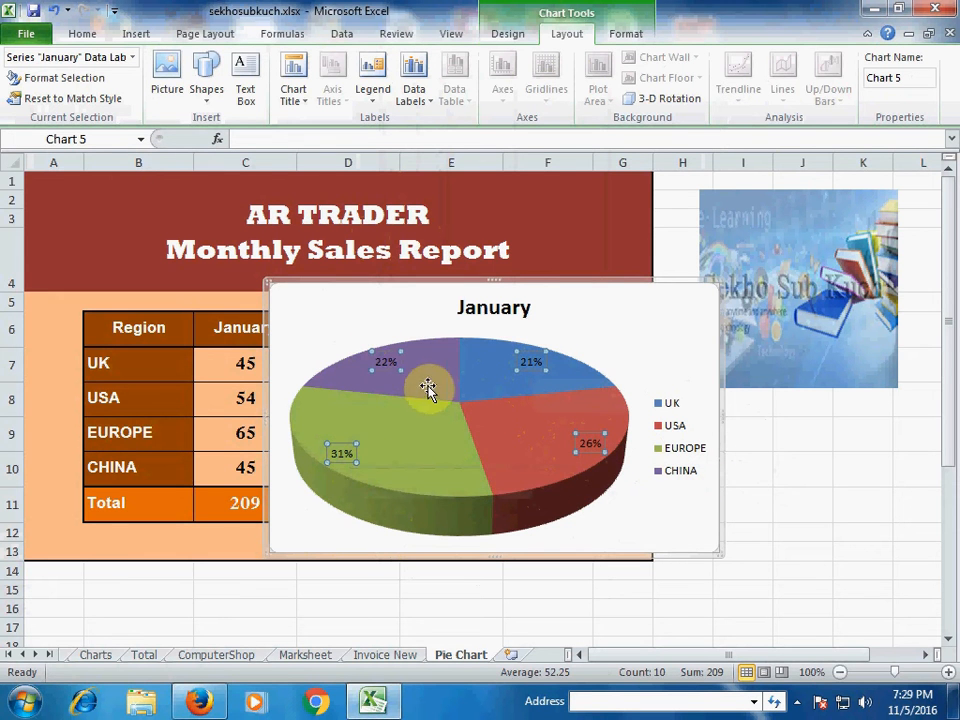
mouse_move(408, 366)
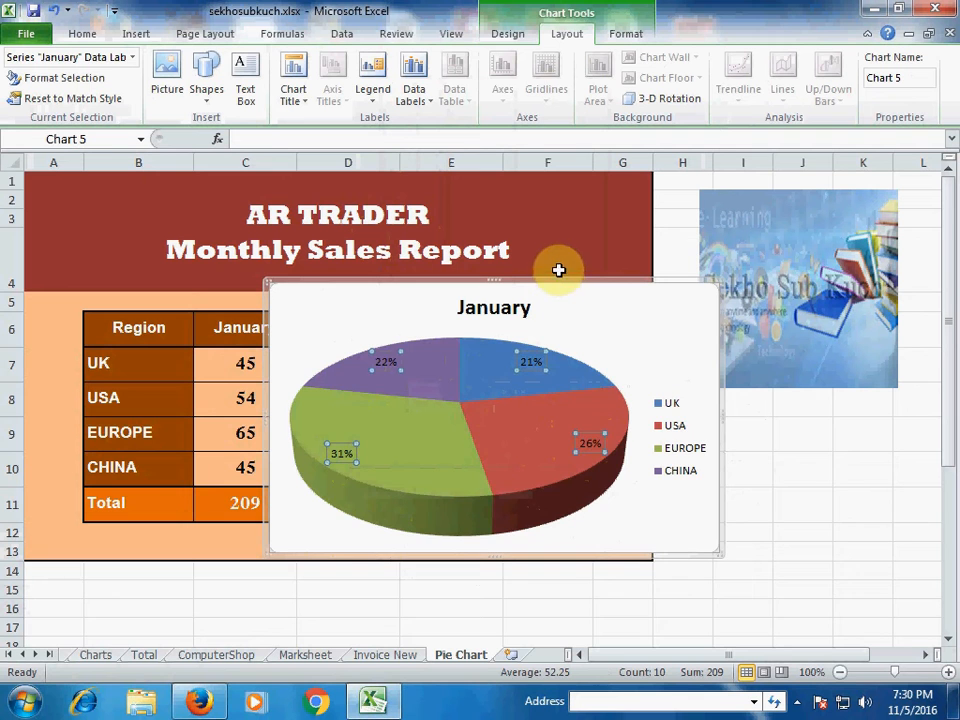
left_click_drag(562, 285, 793, 411)
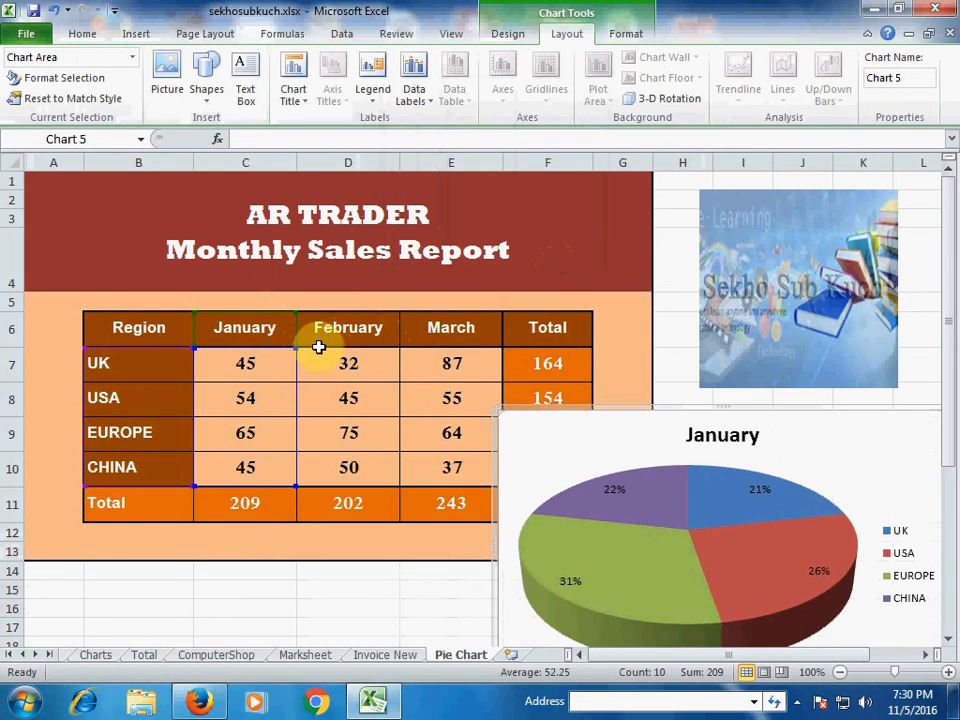
Insert a basic 3-D pie chart from B6:B10 and the February figures in D6:D10, and move it away from the January chart
left_click_drag(141, 326, 144, 457)
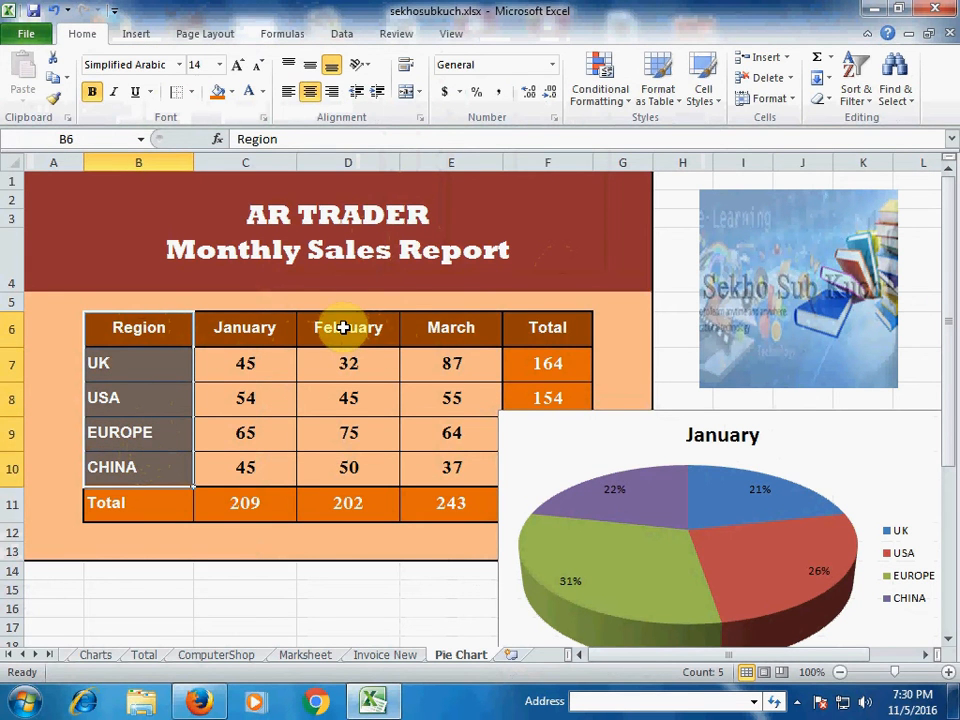
left_click_drag(343, 328, 350, 466)
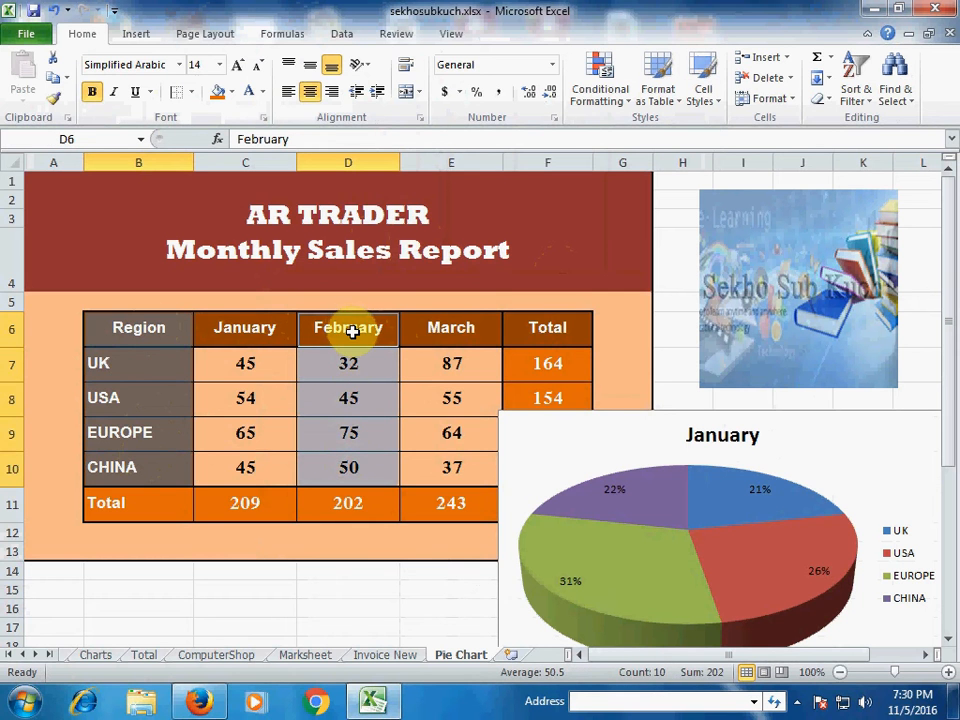
left_click(134, 36)
left_click(349, 79)
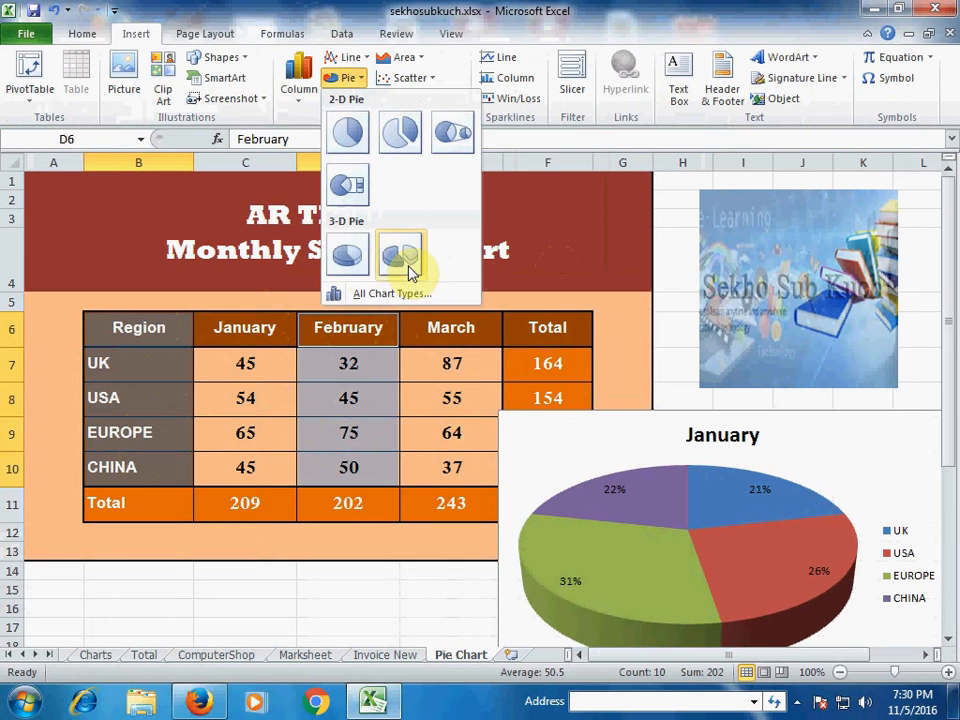
left_click(352, 265)
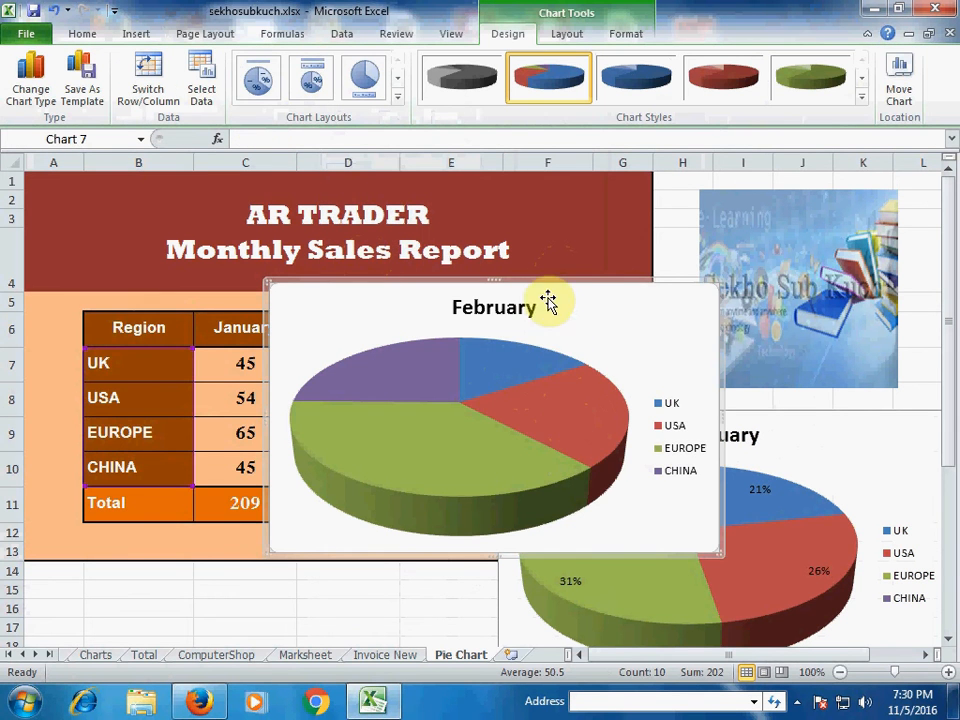
left_click_drag(564, 285, 385, 258)
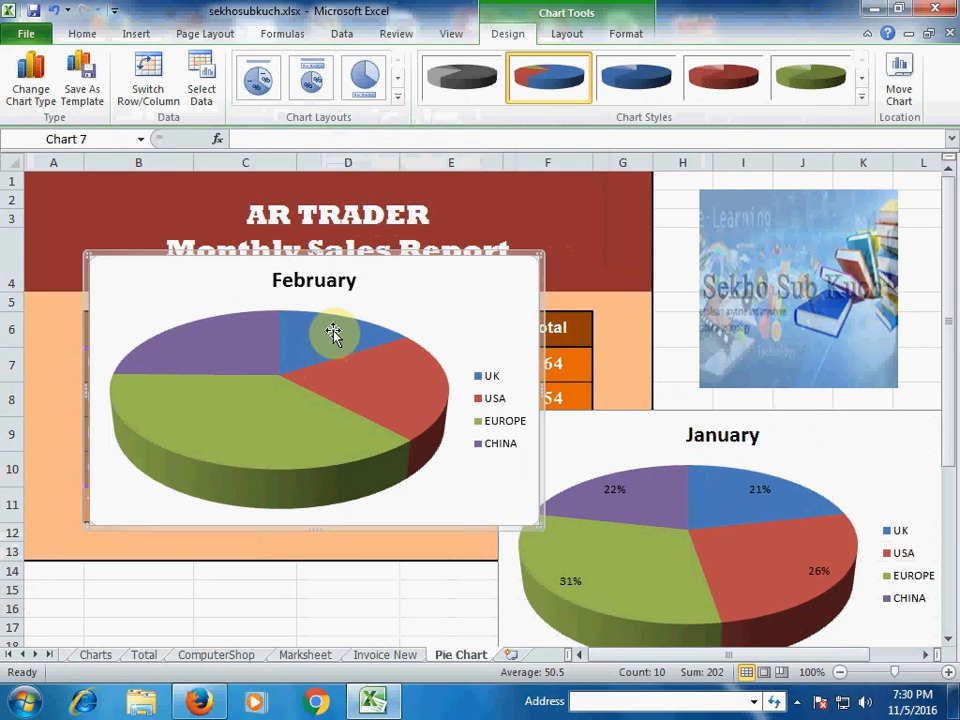
Add data labels to the February pie chart that show the percentage instead of the value
left_click(566, 34)
left_click(413, 95)
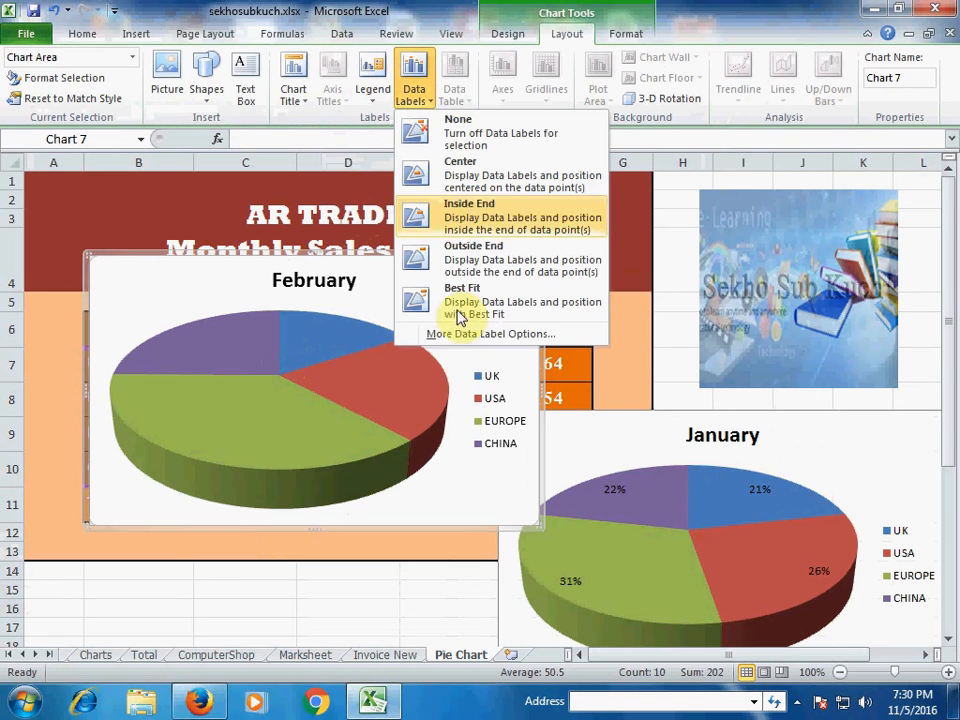
left_click(400, 335)
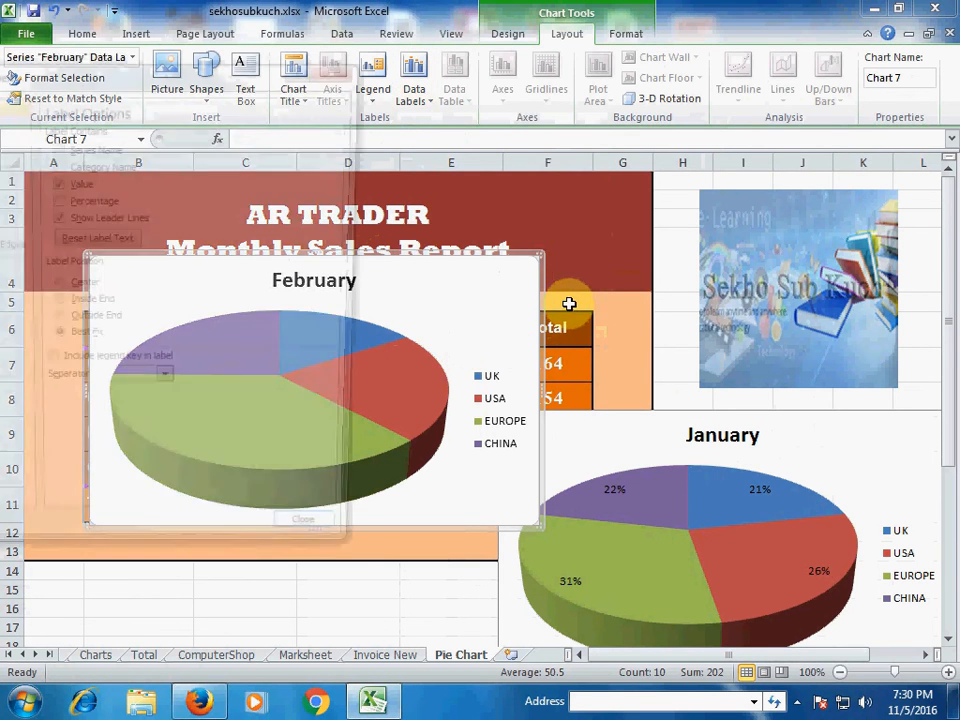
left_click_drag(311, 75, 716, 75)
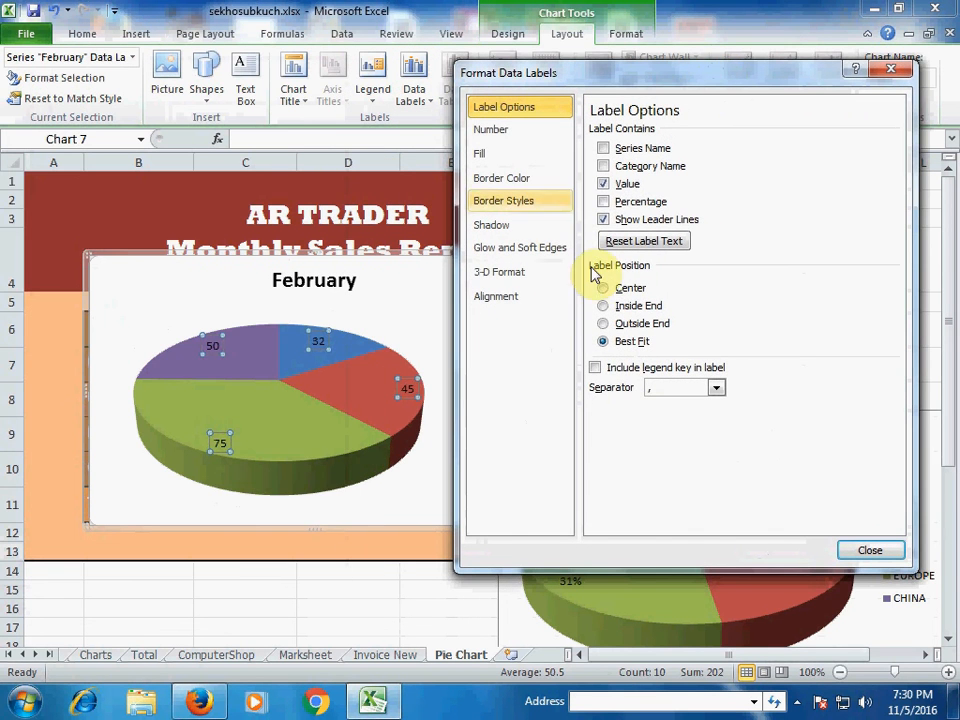
left_click(603, 184)
left_click(603, 202)
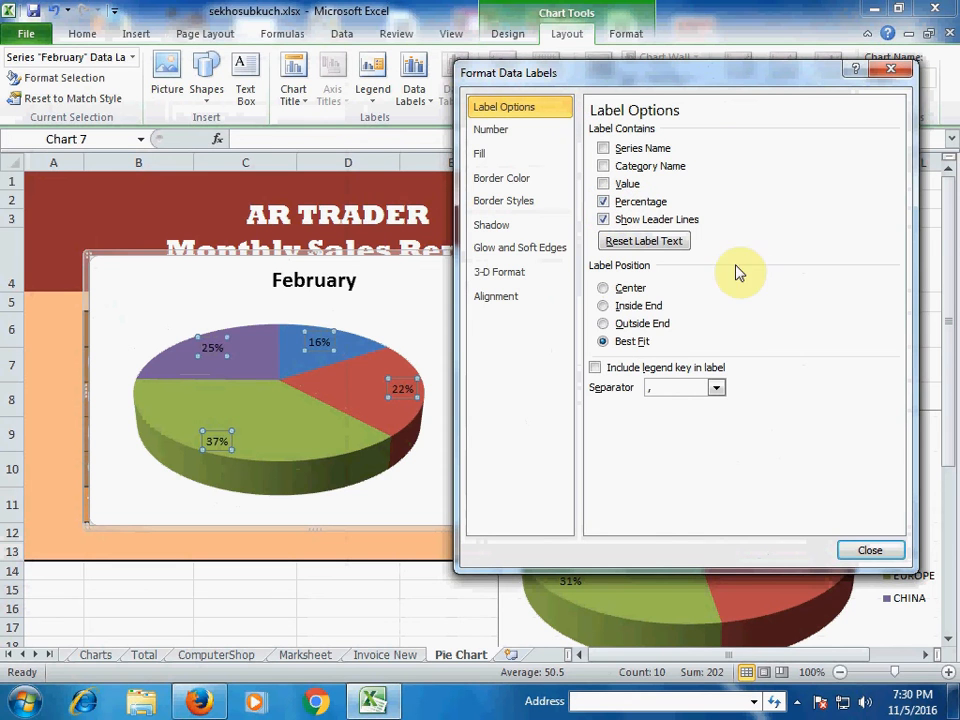
left_click(861, 552)
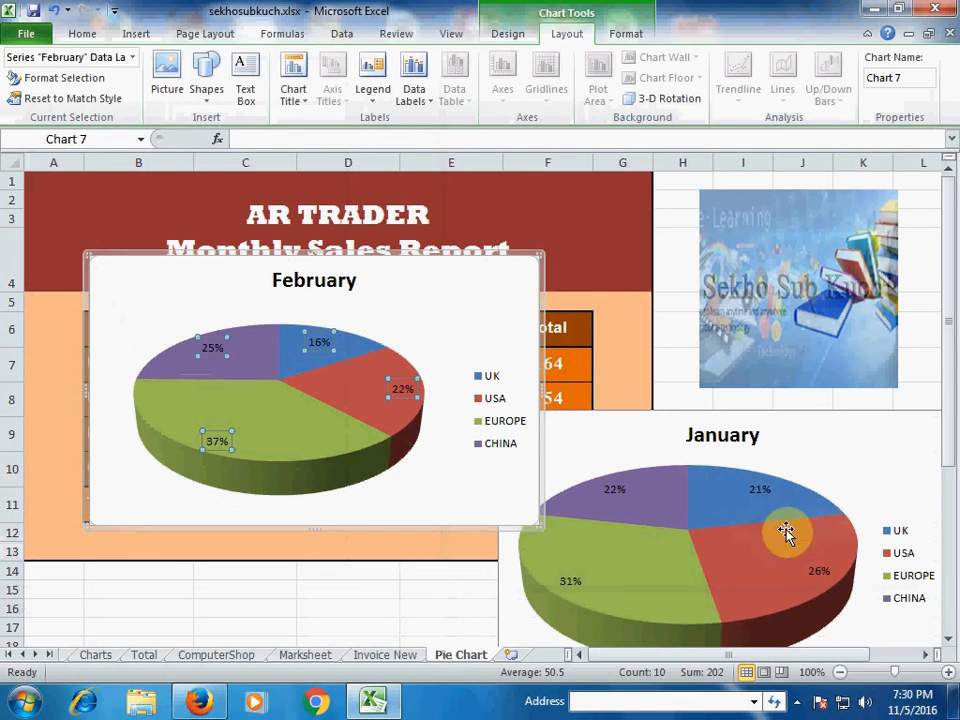
mouse_move(762, 508)
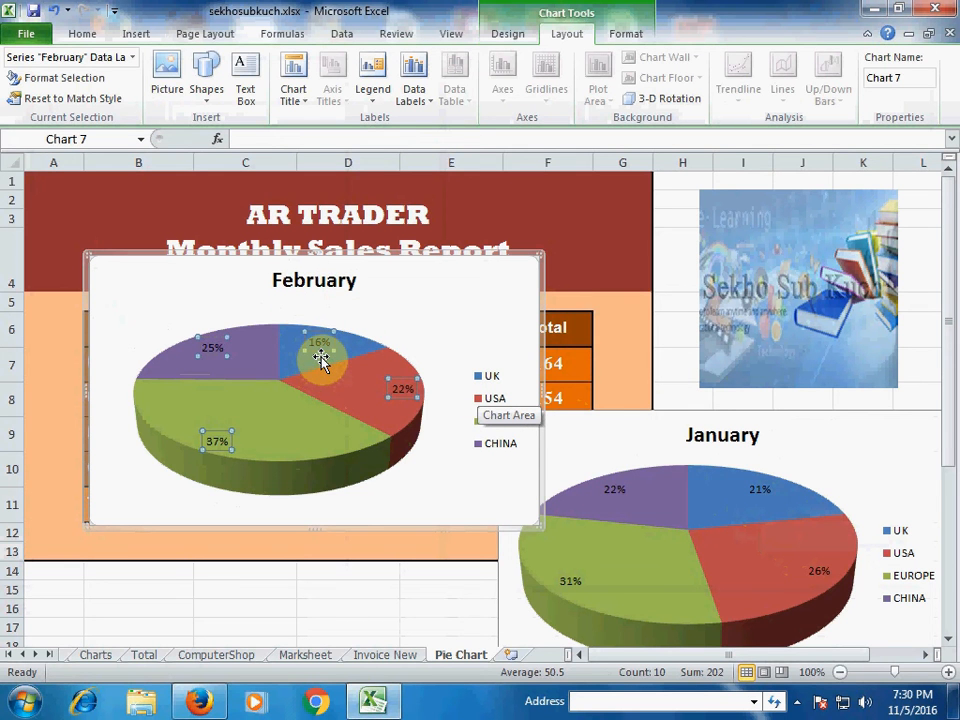
mouse_move(320, 360)
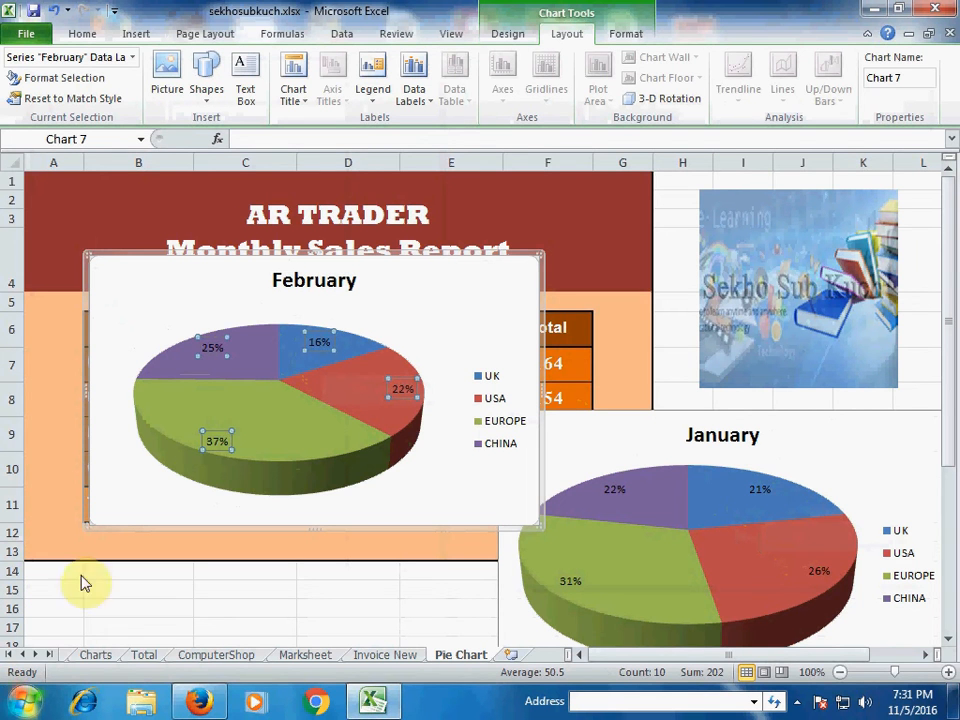
Delete the February and January pie charts from the sheet
left_click(469, 256)
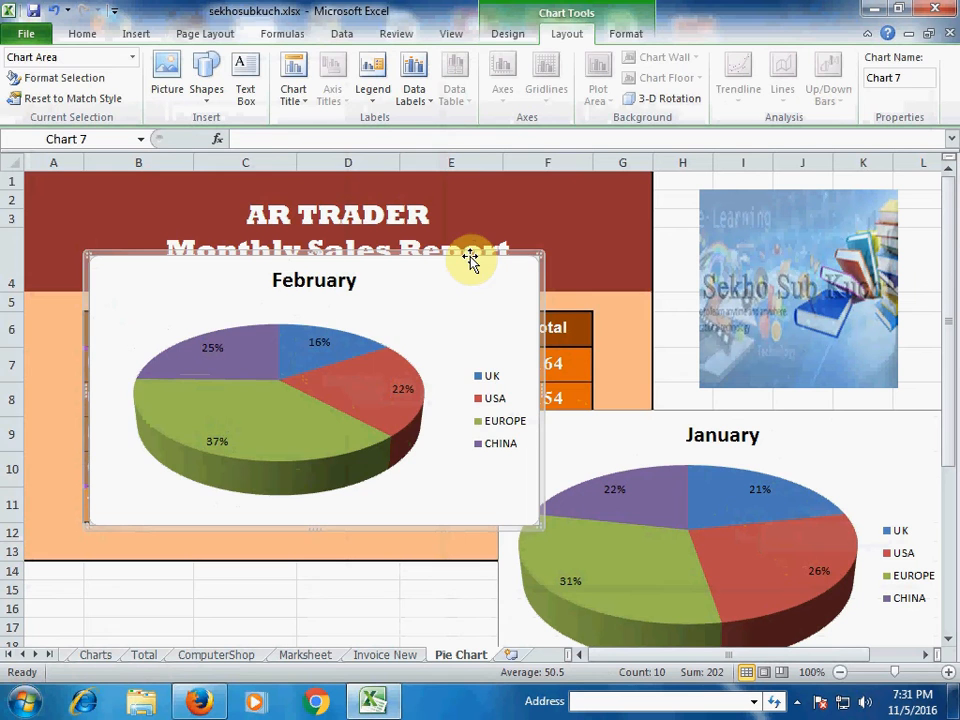
left_click(705, 420)
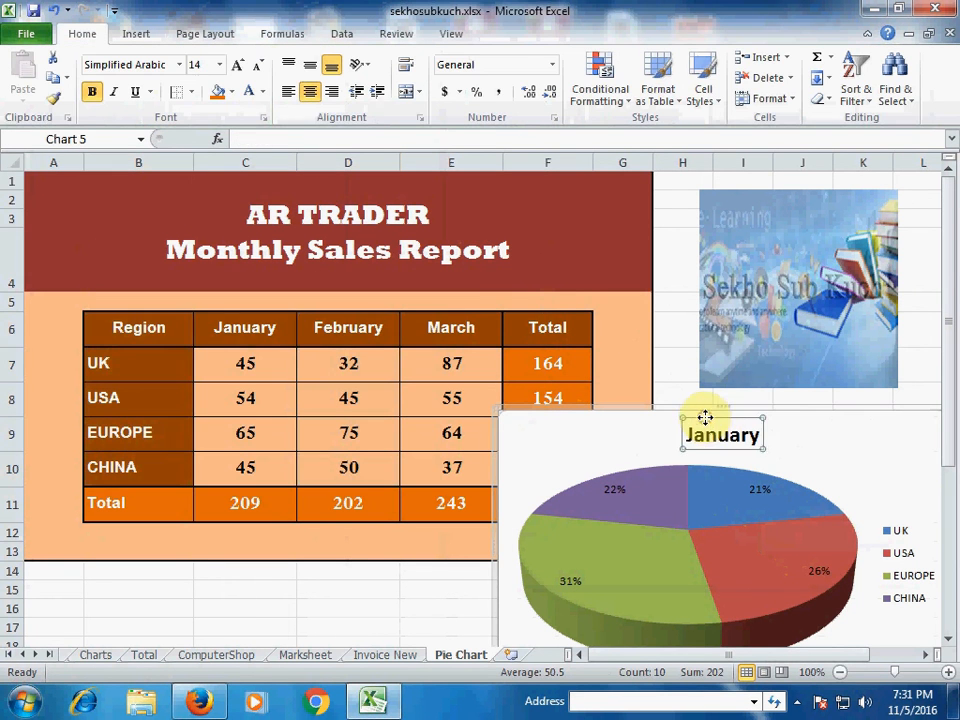
left_click(718, 407)
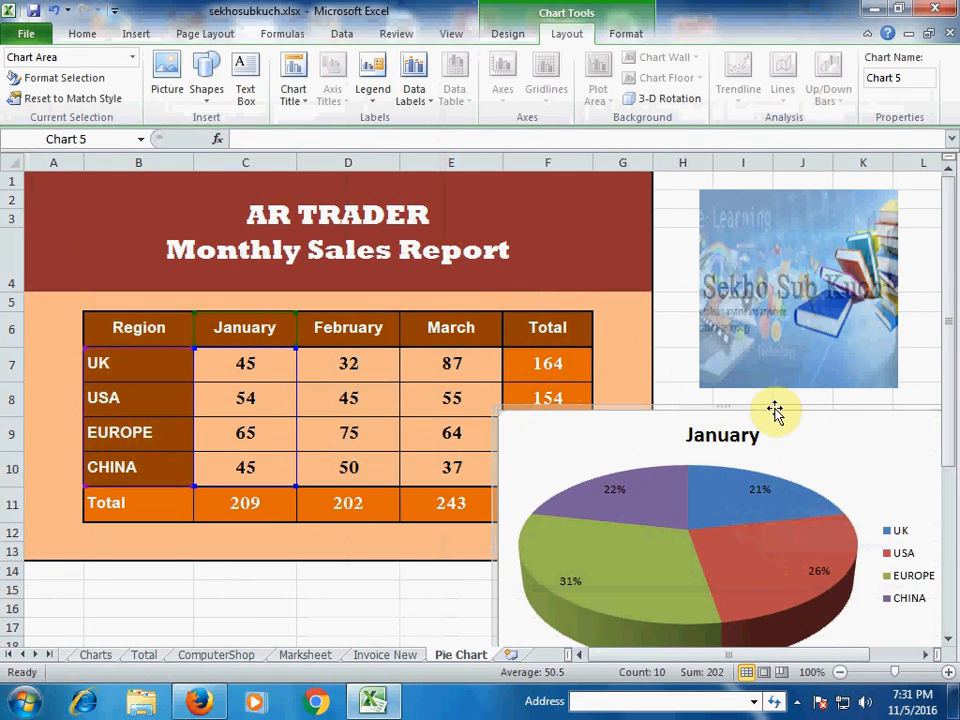
key("Delete")
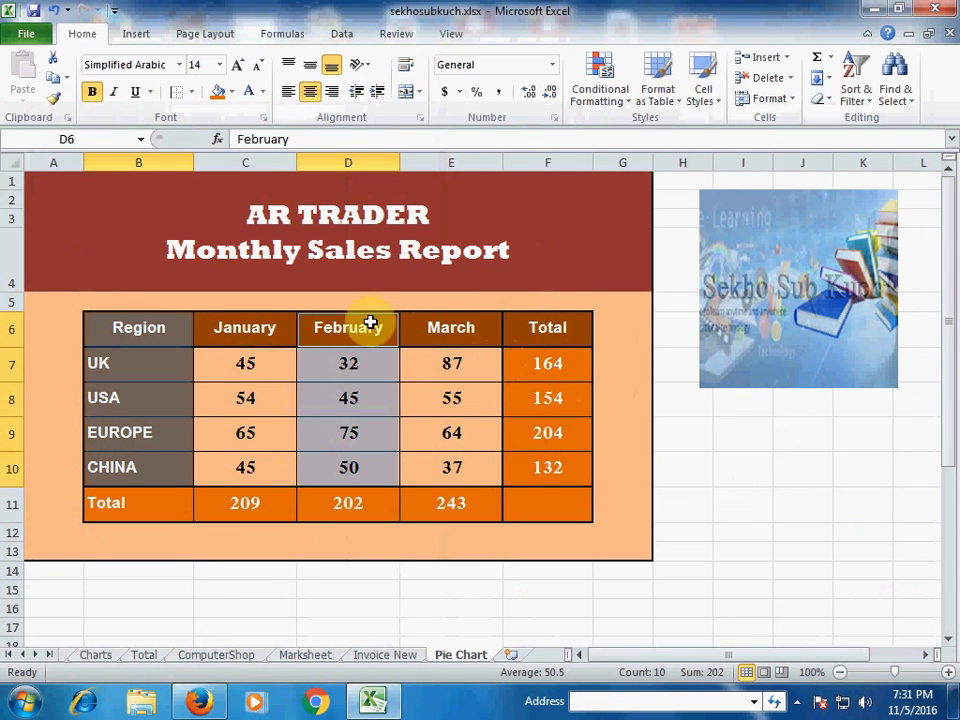
Insert a basic 3-D pie chart from the regions in B6:B10 and the totals in F6:F10, and move it below the table's header row
left_click(226, 372)
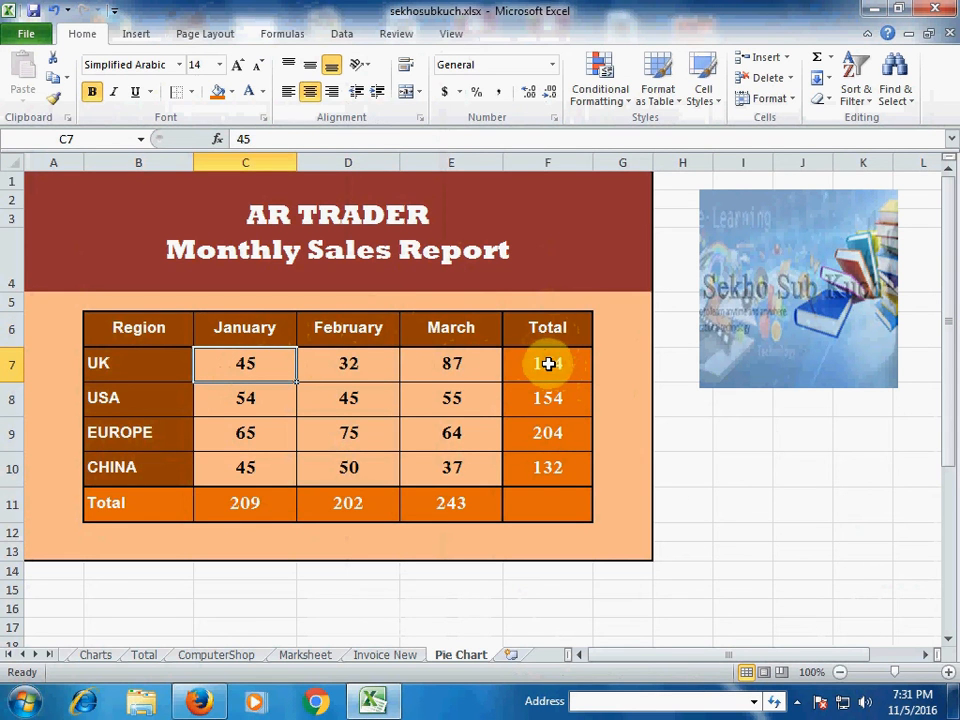
left_click(549, 365)
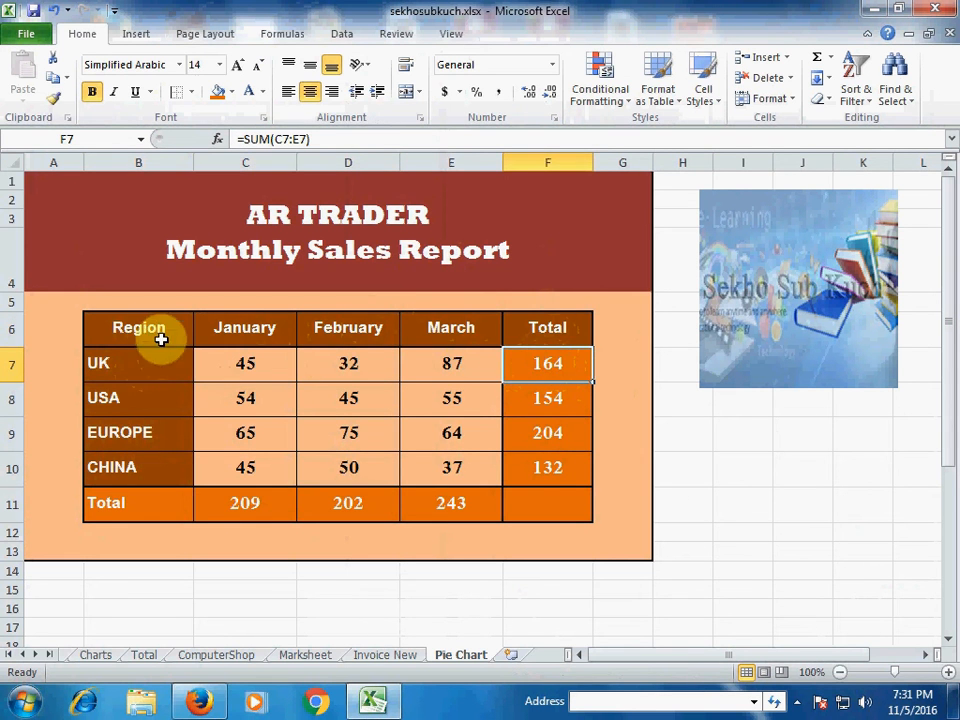
left_click_drag(152, 330, 164, 459)
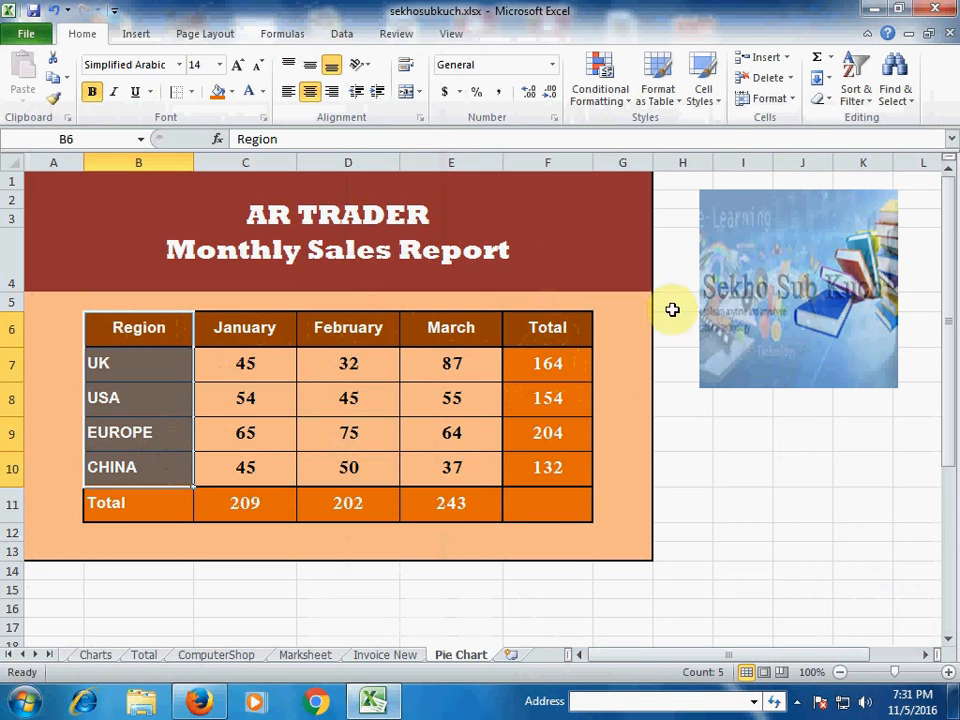
left_click_drag(566, 330, 552, 474)
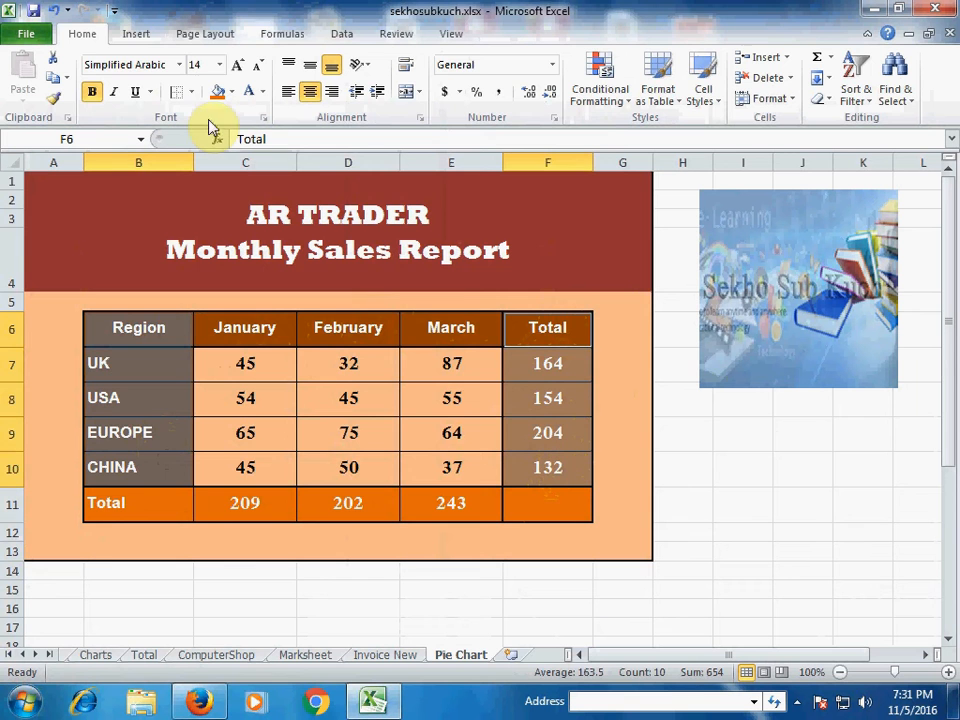
left_click(134, 38)
left_click(345, 78)
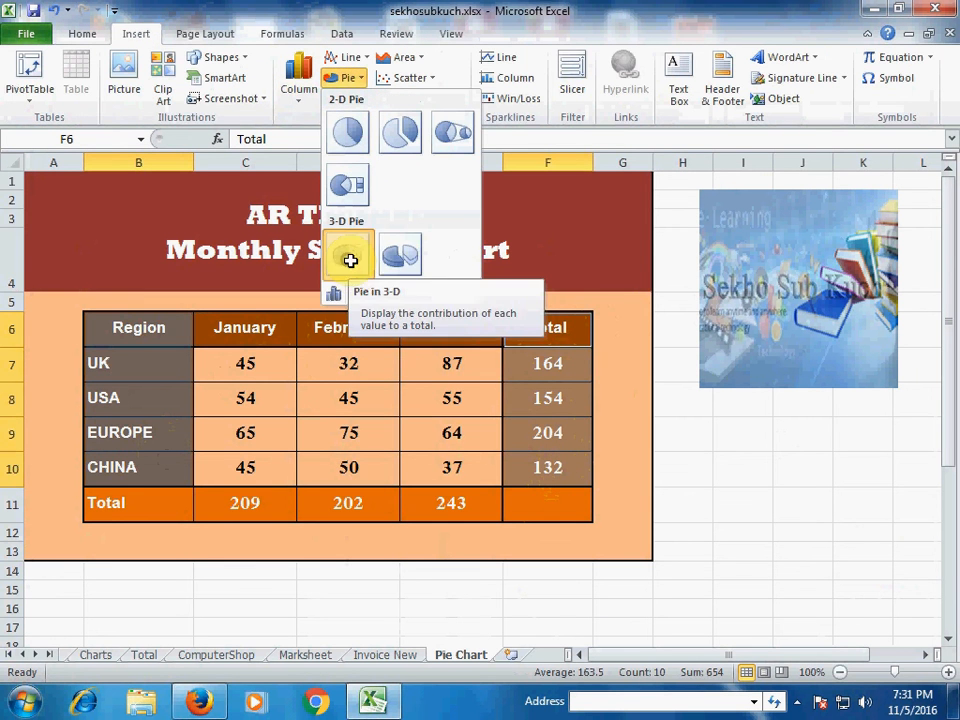
left_click(348, 262)
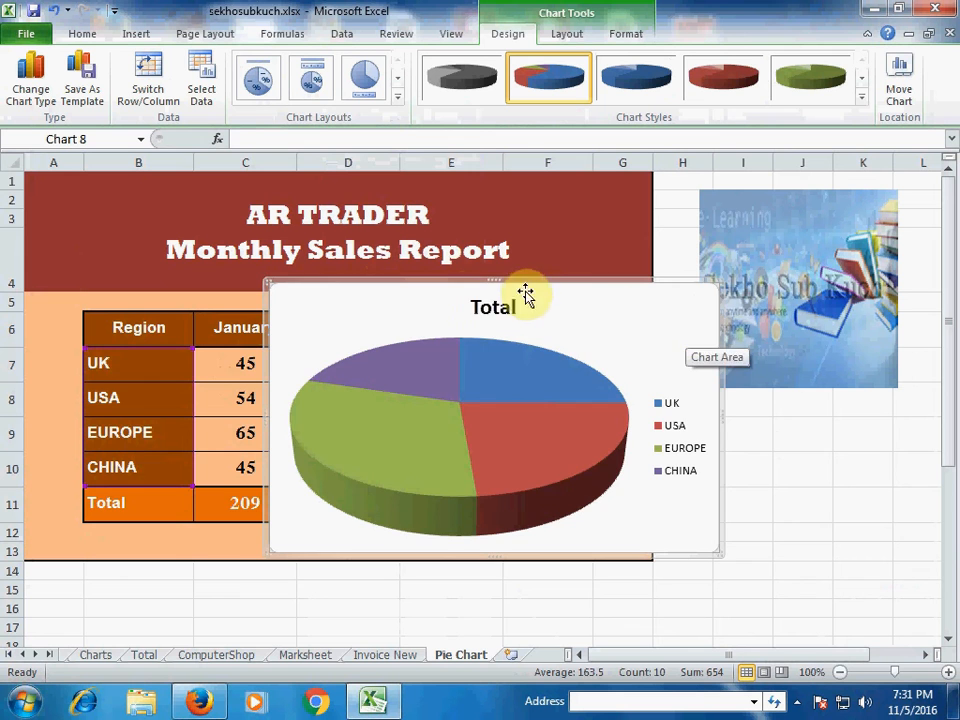
left_click_drag(538, 284, 557, 340)
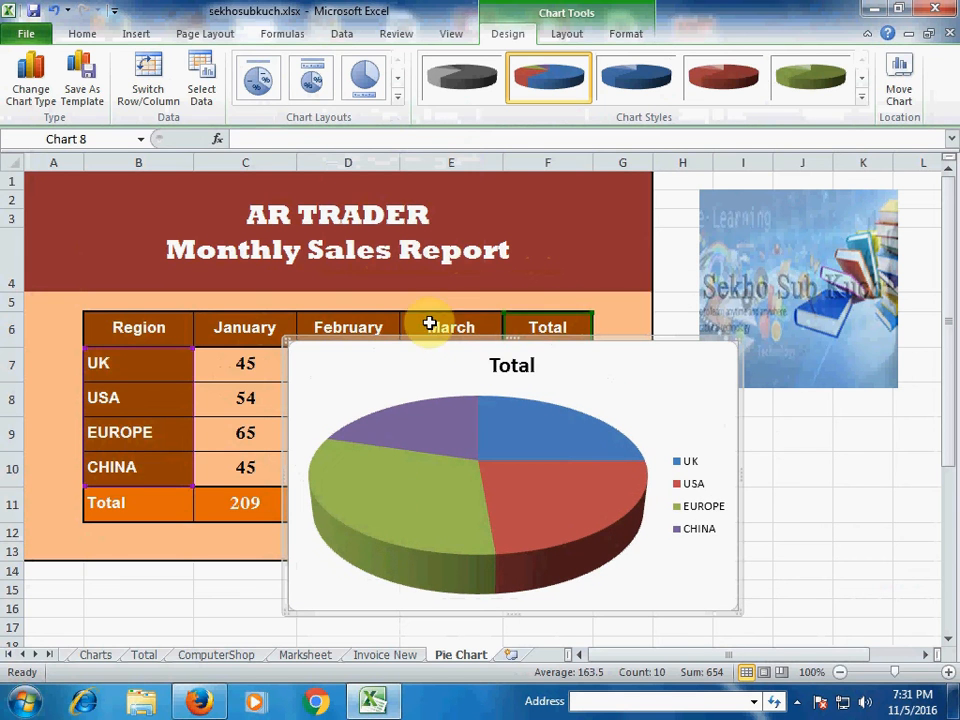
mouse_move(593, 487)
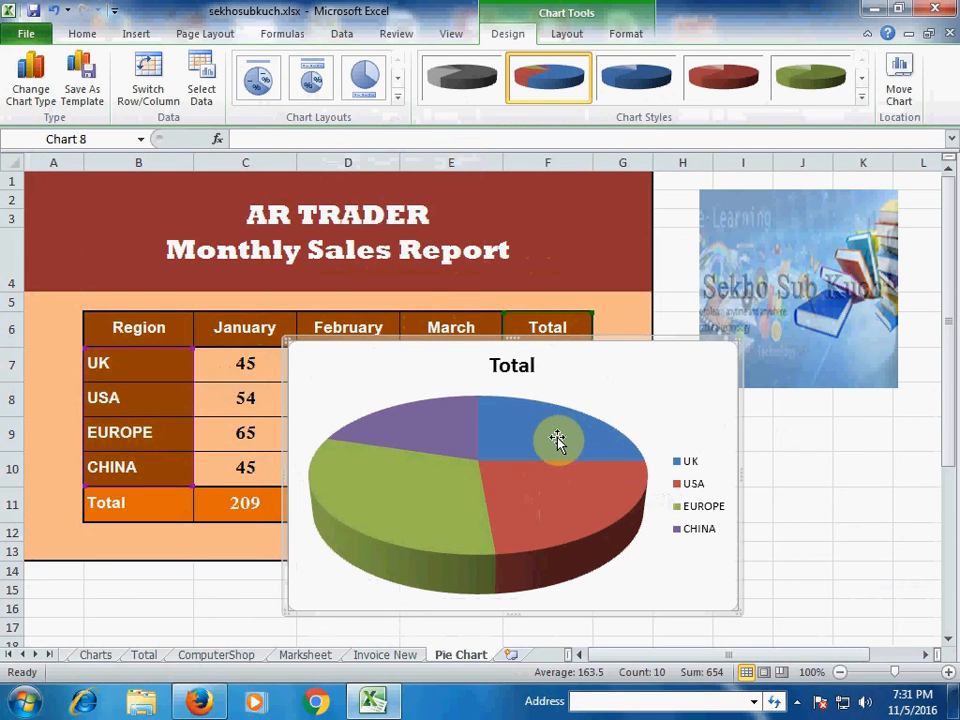
Add data labels to the Total pie chart that show the percentage instead of the value, positioned at Inside End
left_click(570, 38)
left_click(424, 102)
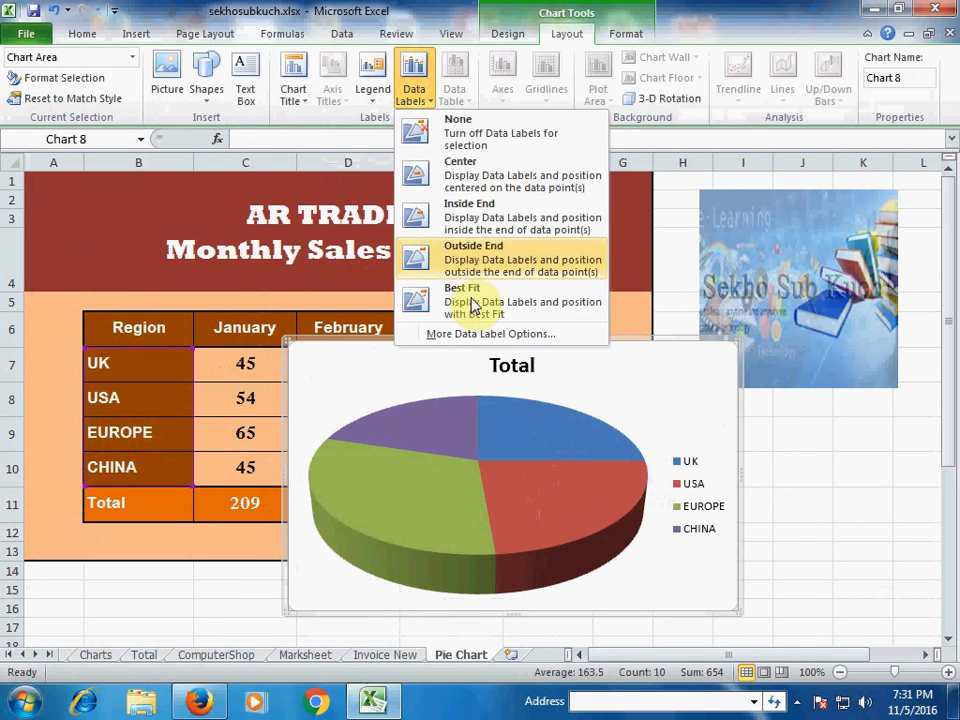
left_click(488, 335)
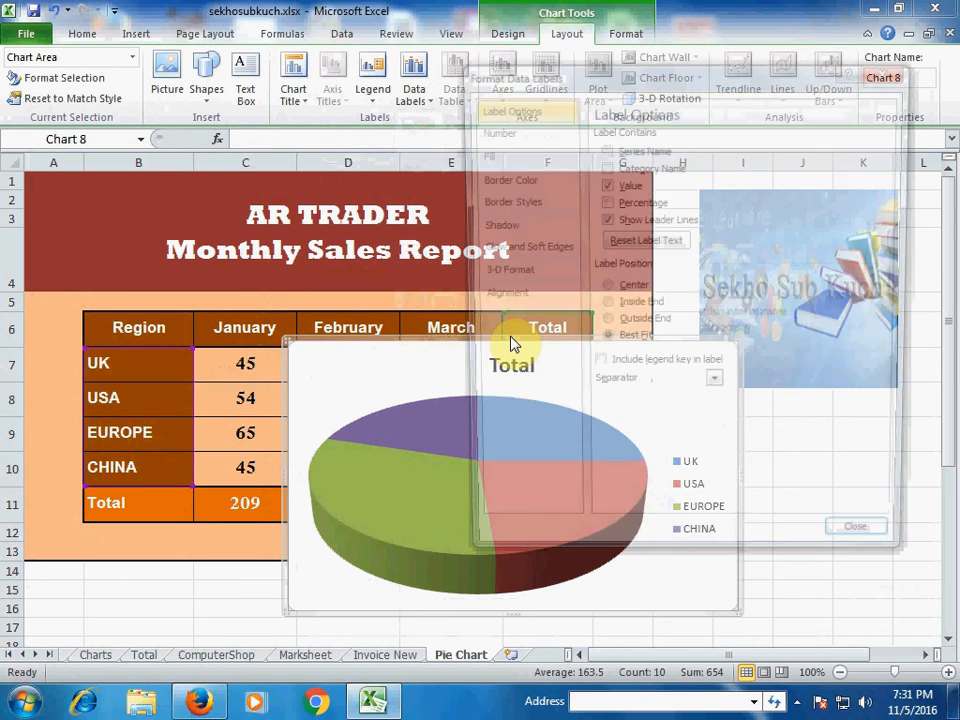
left_click(604, 184)
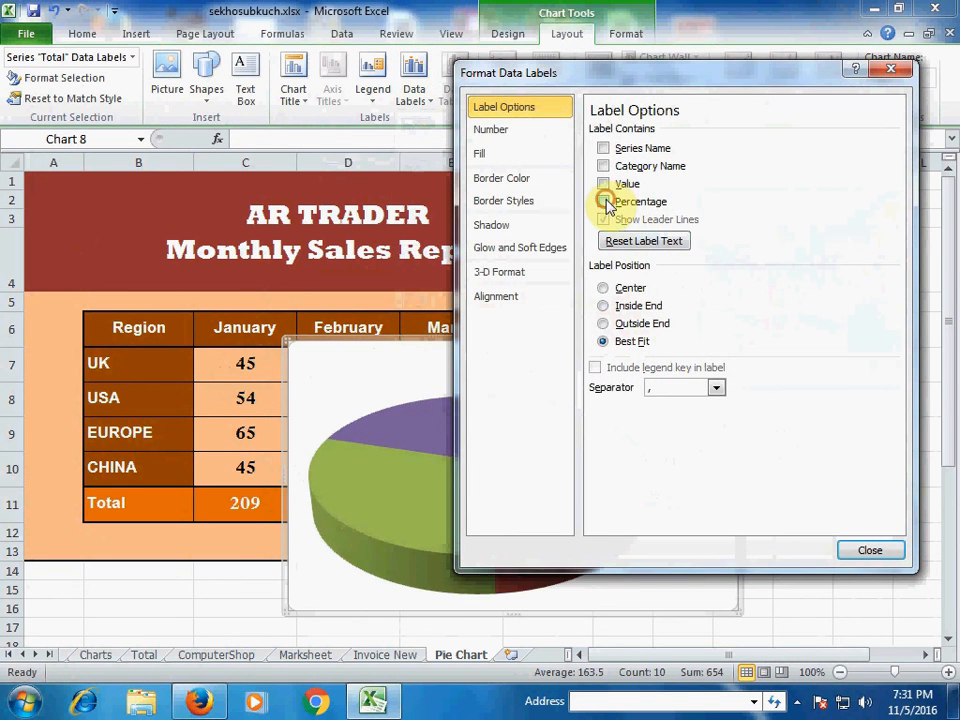
left_click(604, 201)
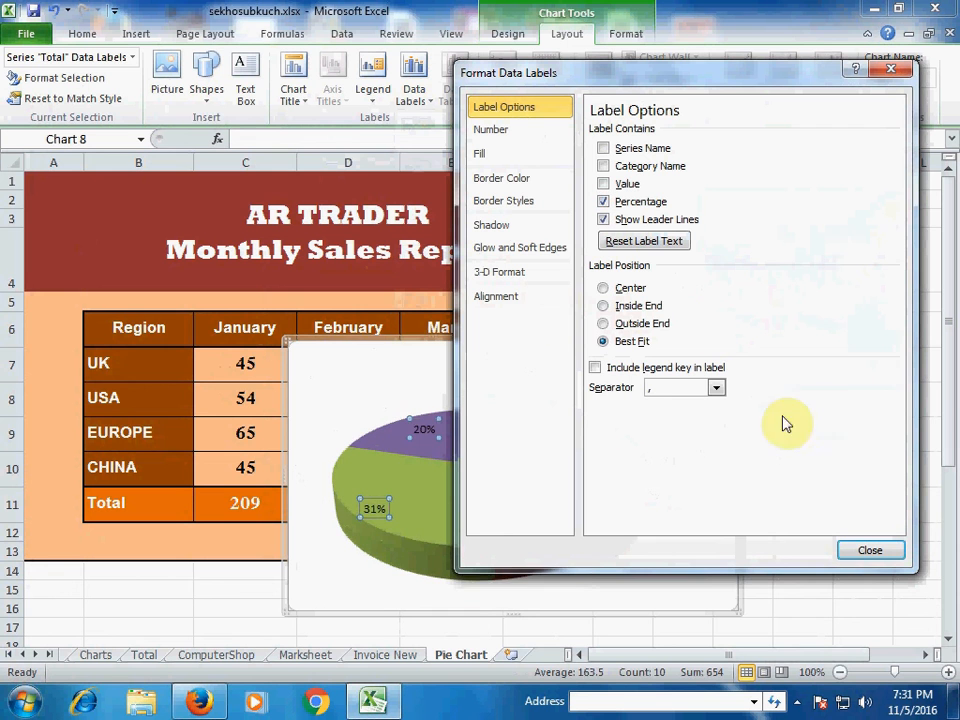
left_click(622, 306)
left_click(882, 550)
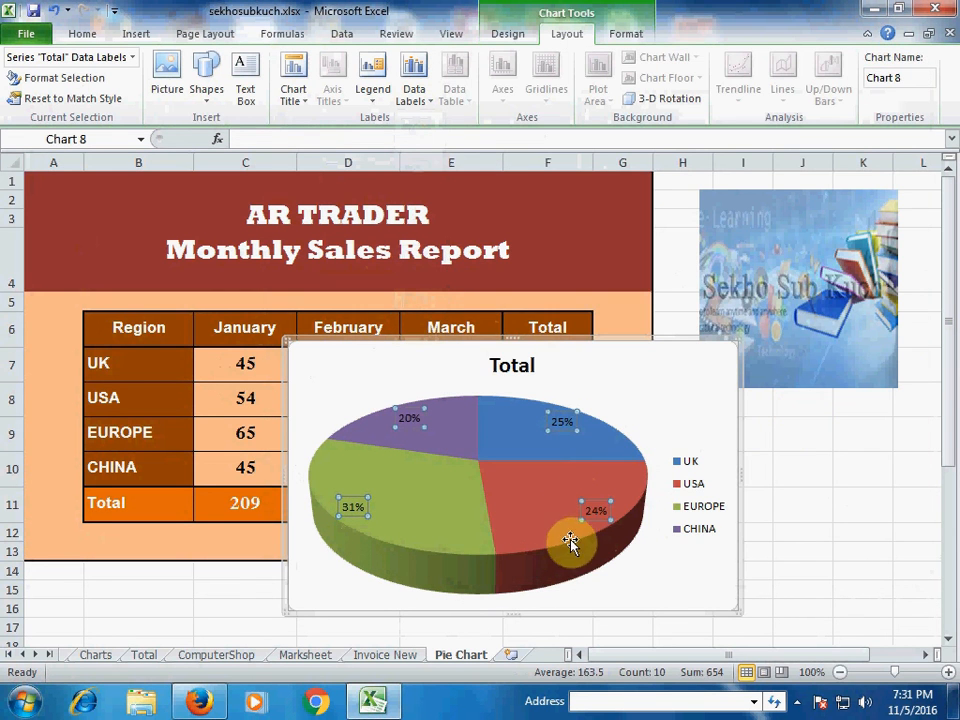
Pull only the USA slice outward so it is separated from the rest of the Total pie
left_click(528, 487)
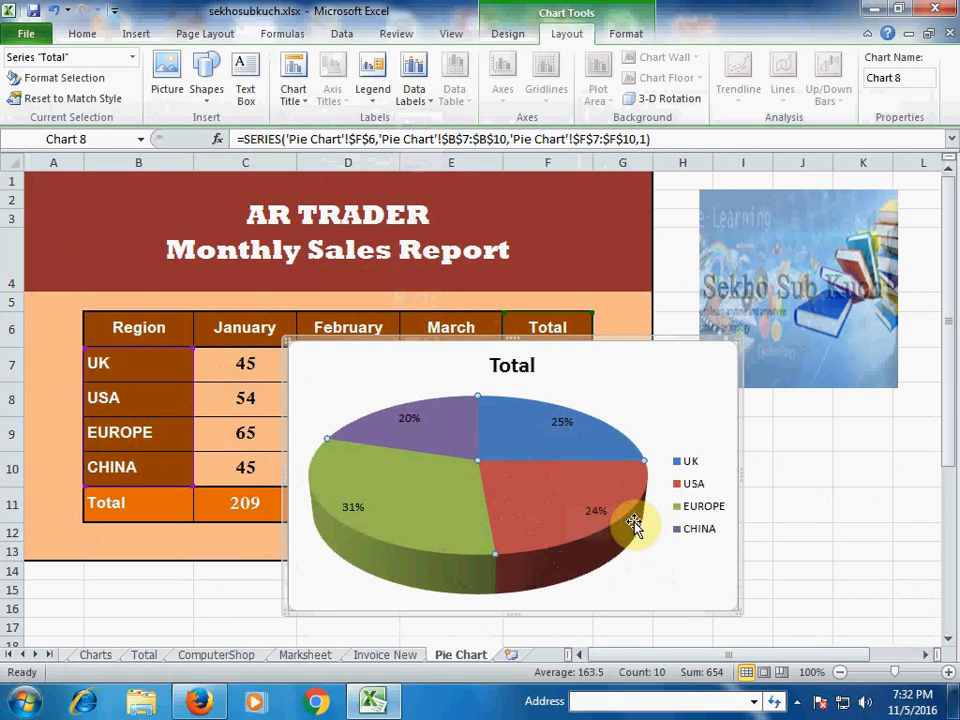
key("Escape")
left_click(546, 501)
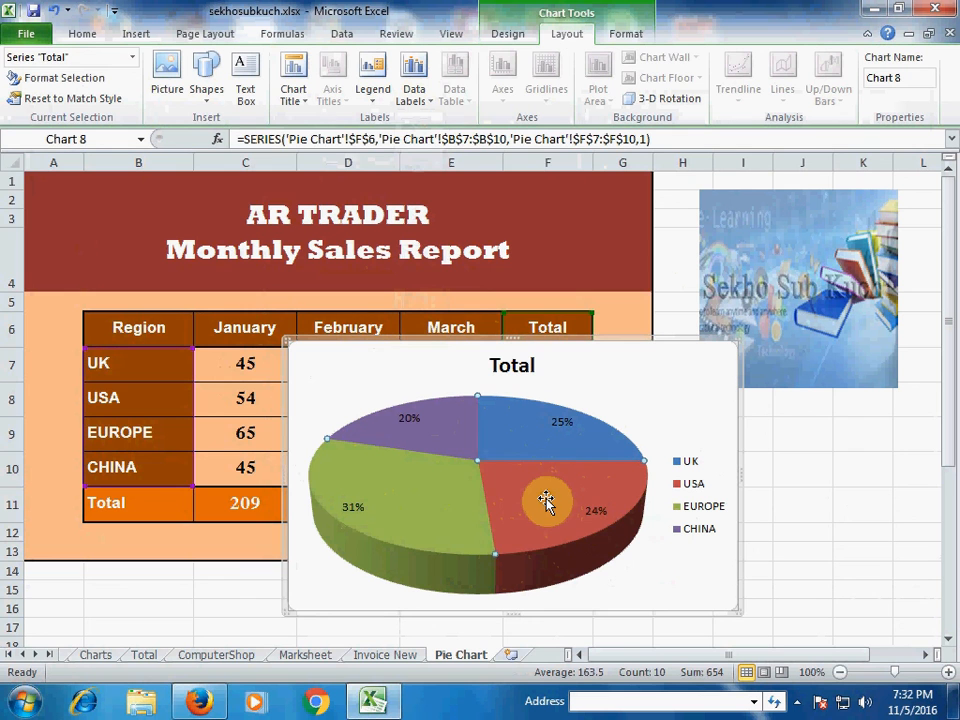
left_click(546, 497)
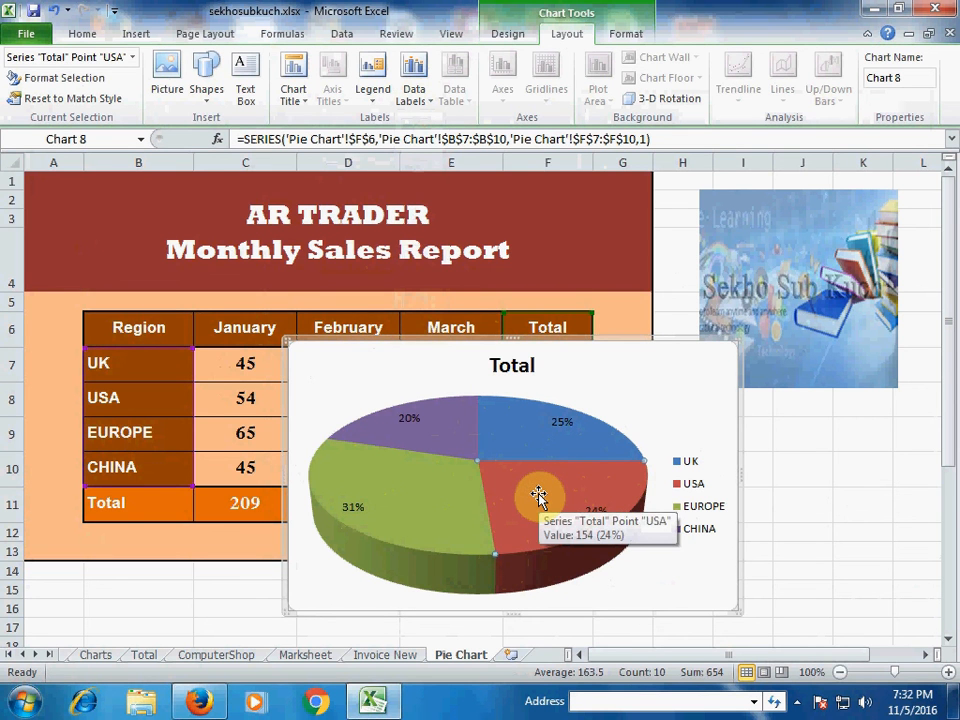
left_click_drag(538, 496, 602, 532)
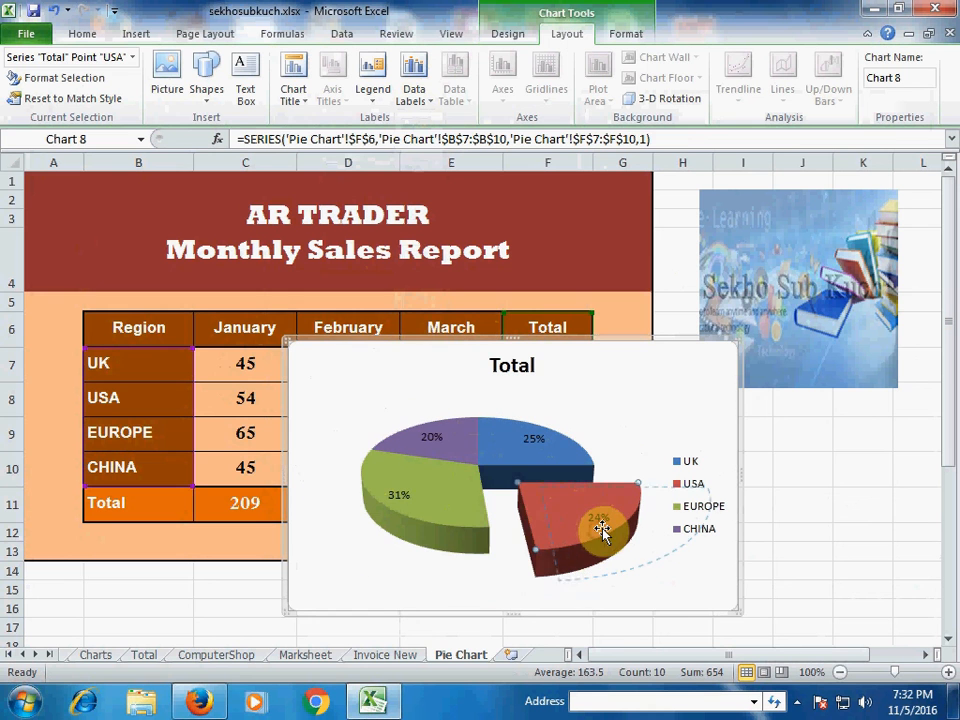
left_click(660, 593)
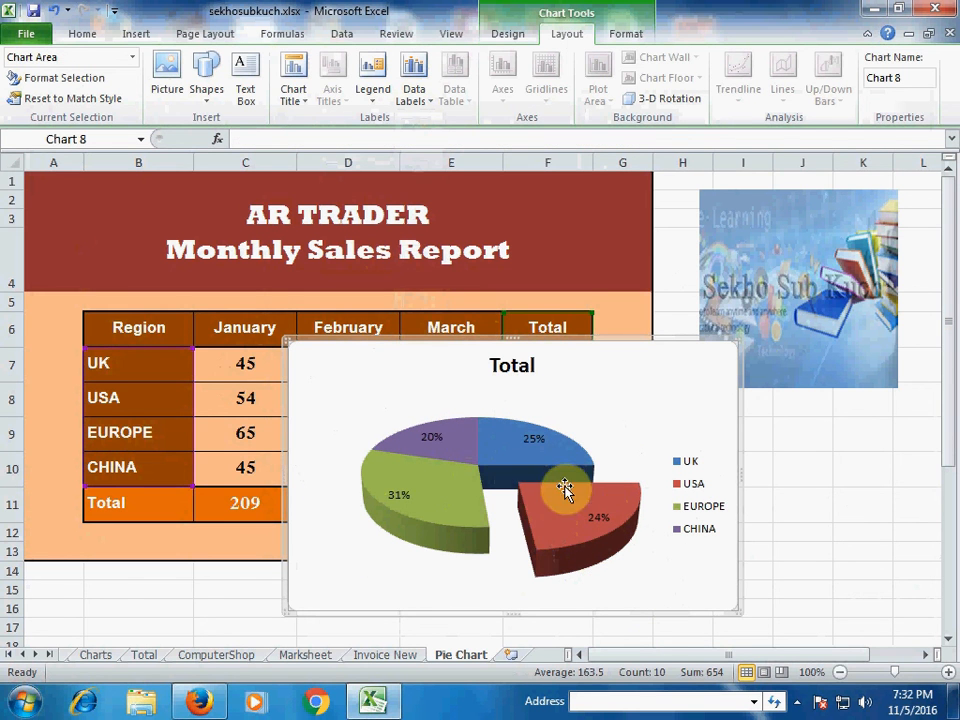
mouse_move(539, 515)
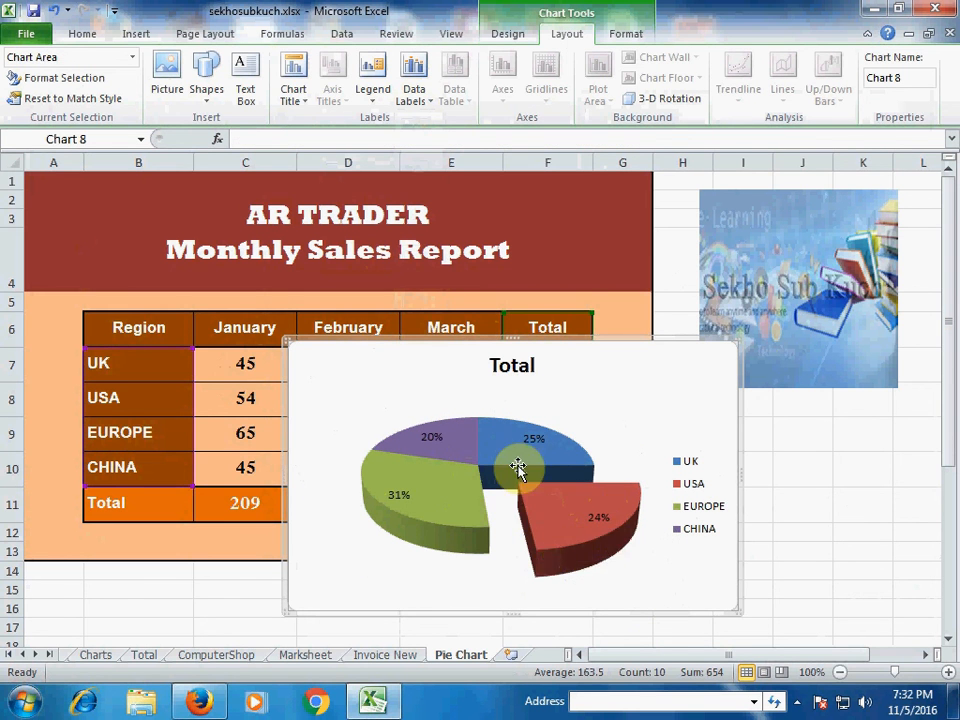
Replace the Total pie chart's title with the two lines "AR TRADER" and "Monthly Sales Report"
left_click(496, 366)
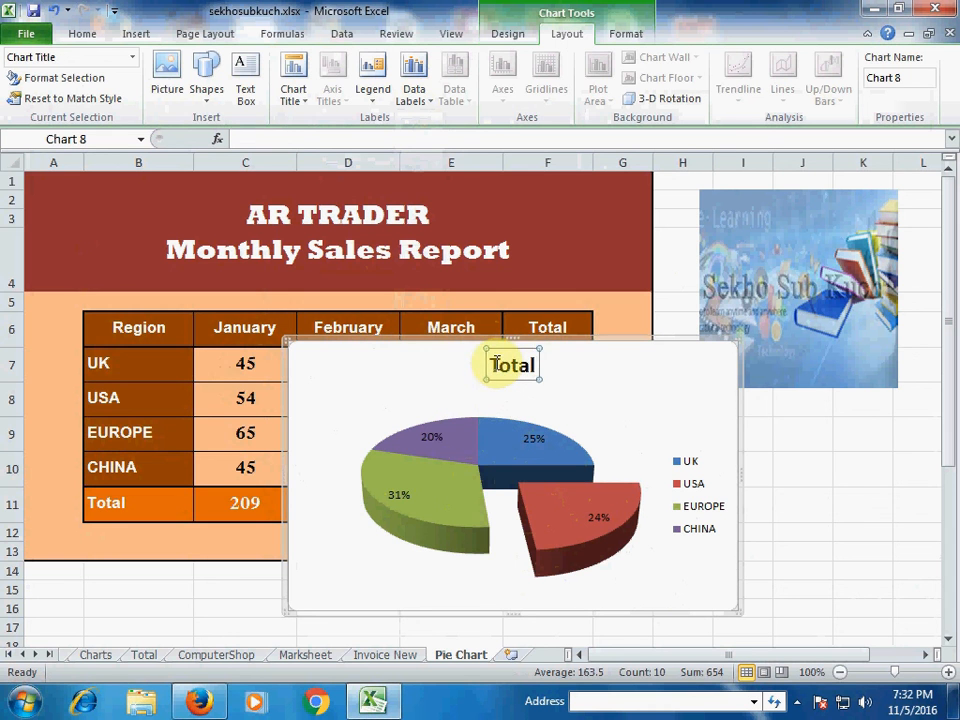
left_click_drag(493, 362, 530, 367)
left_click(510, 367)
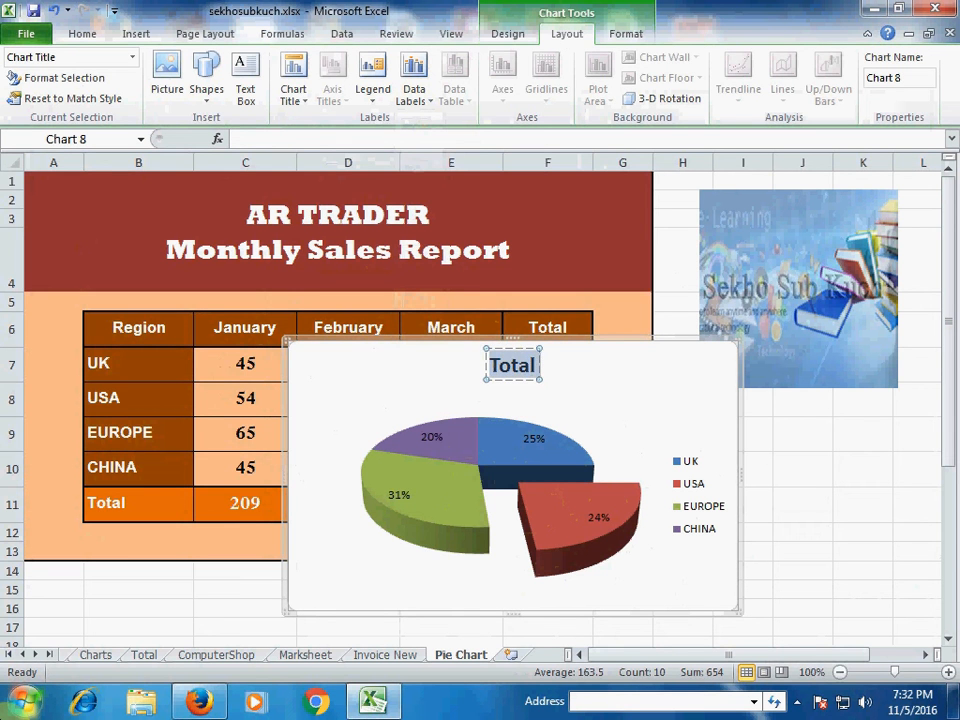
type("a")
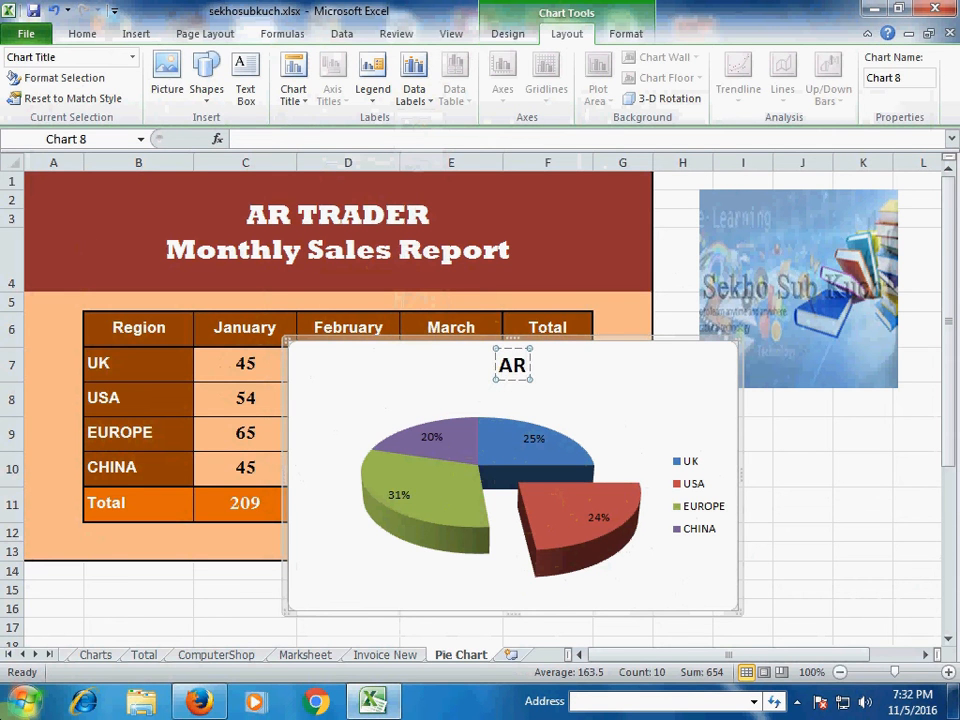
type("R TRADER")
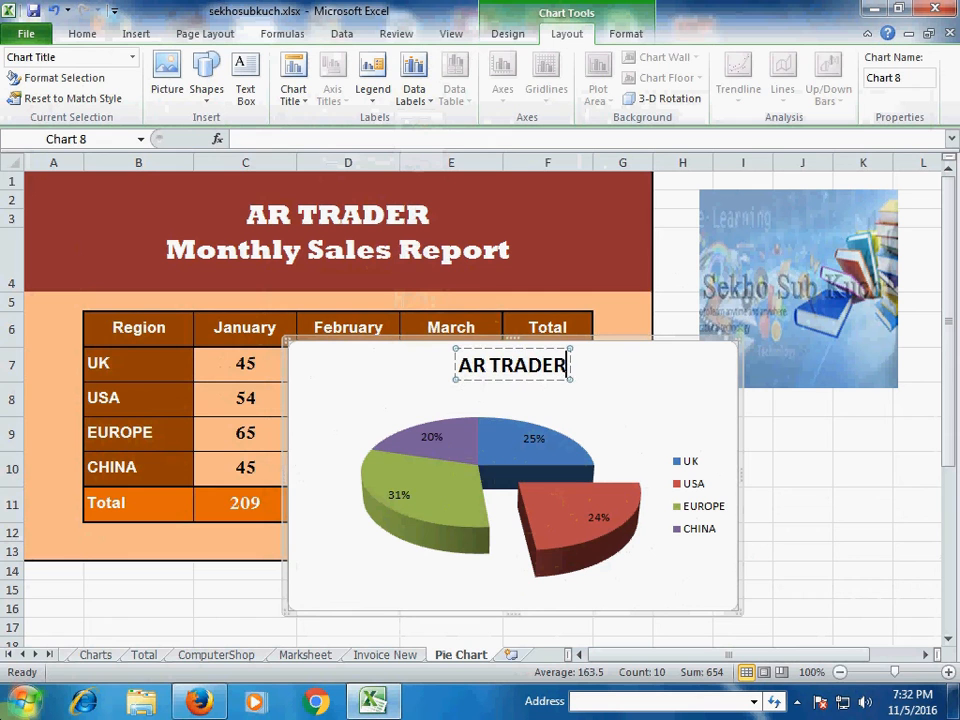
key("Return")
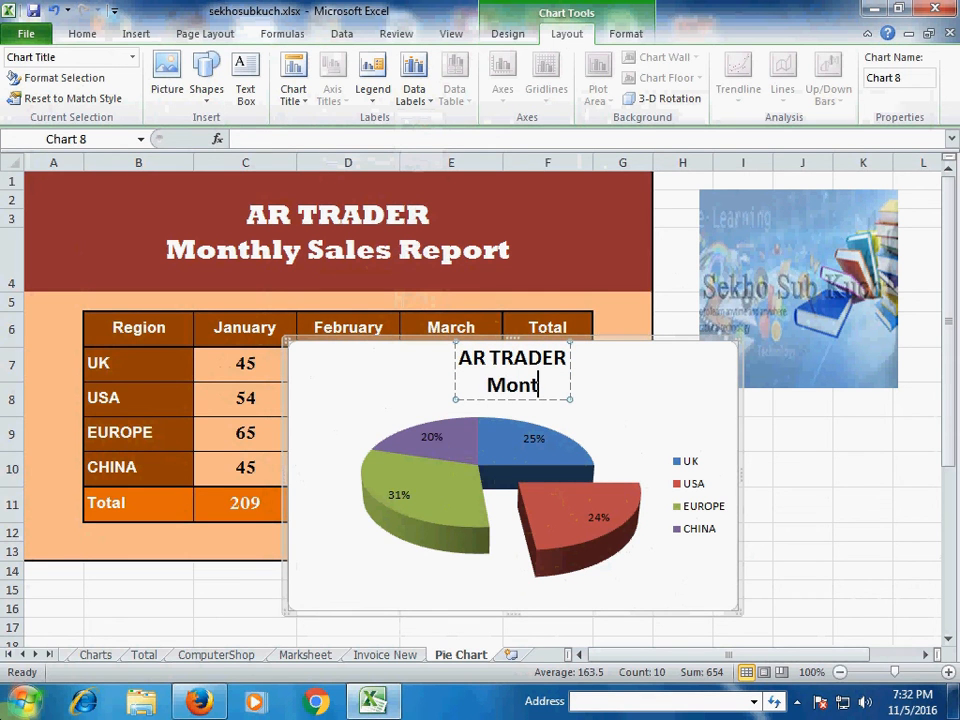
type("Monthly Sa")
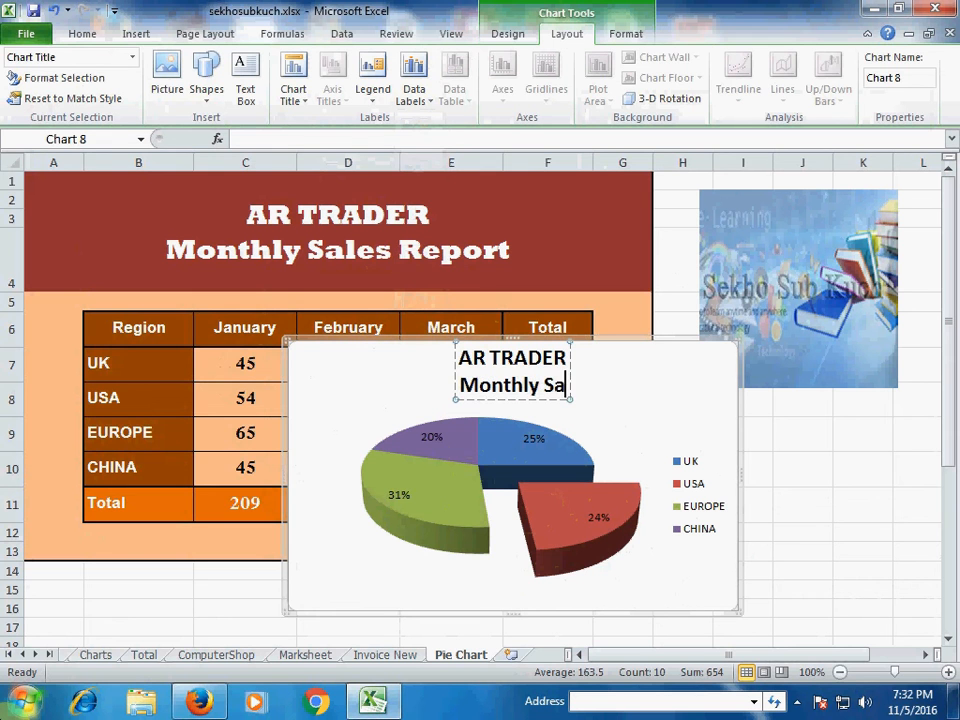
type("les Report")
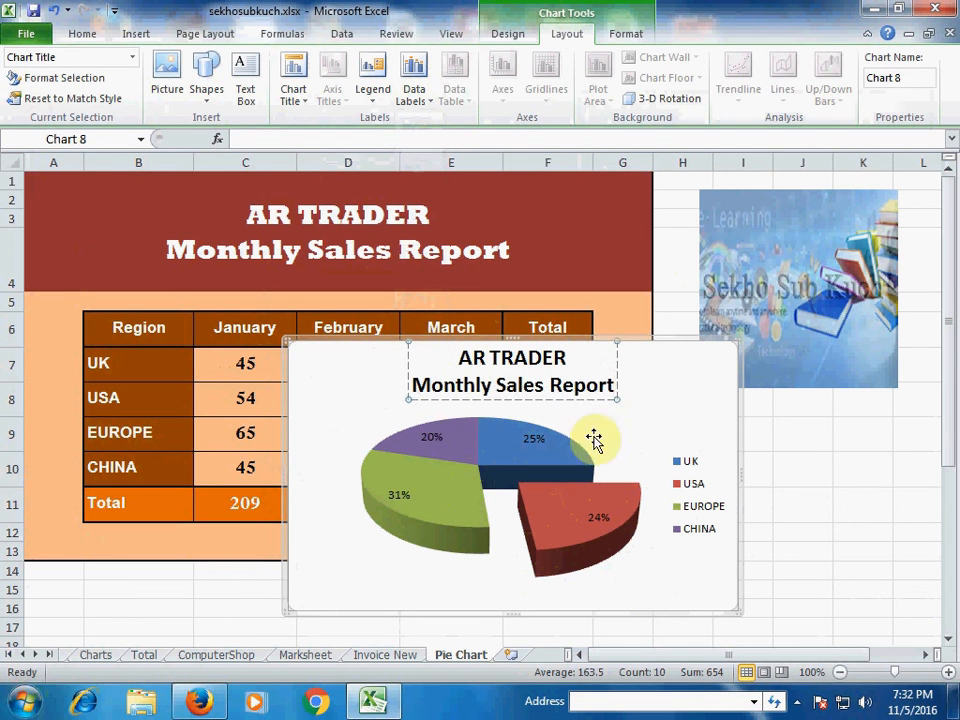
left_click(680, 388)
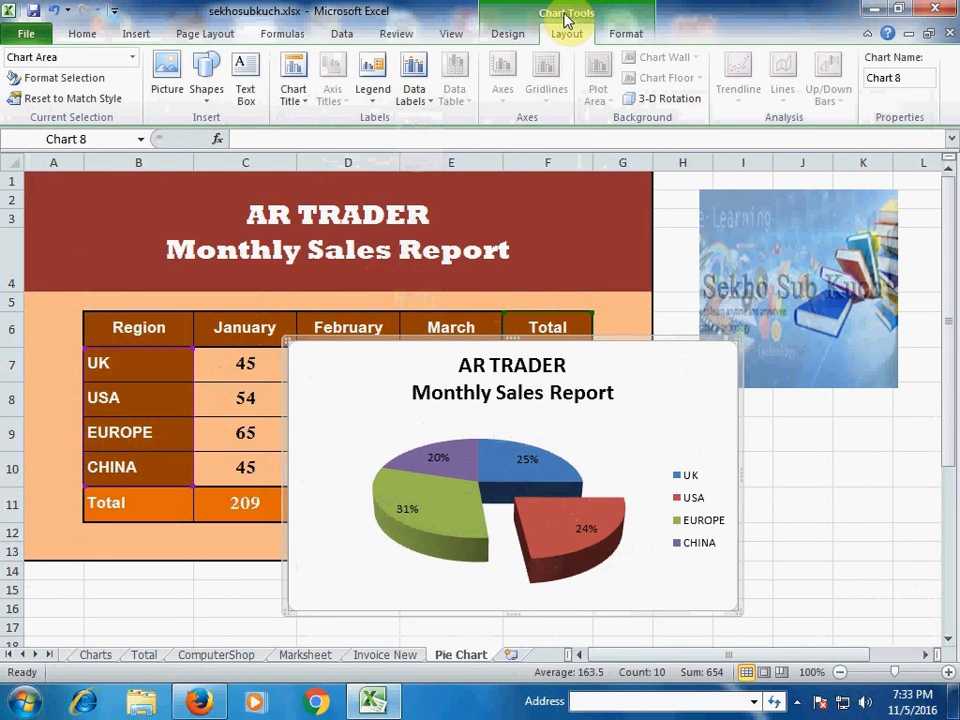
Fill the pie chart's background area with a gradient using the soft pink-and-orange preset colors
left_click(503, 36)
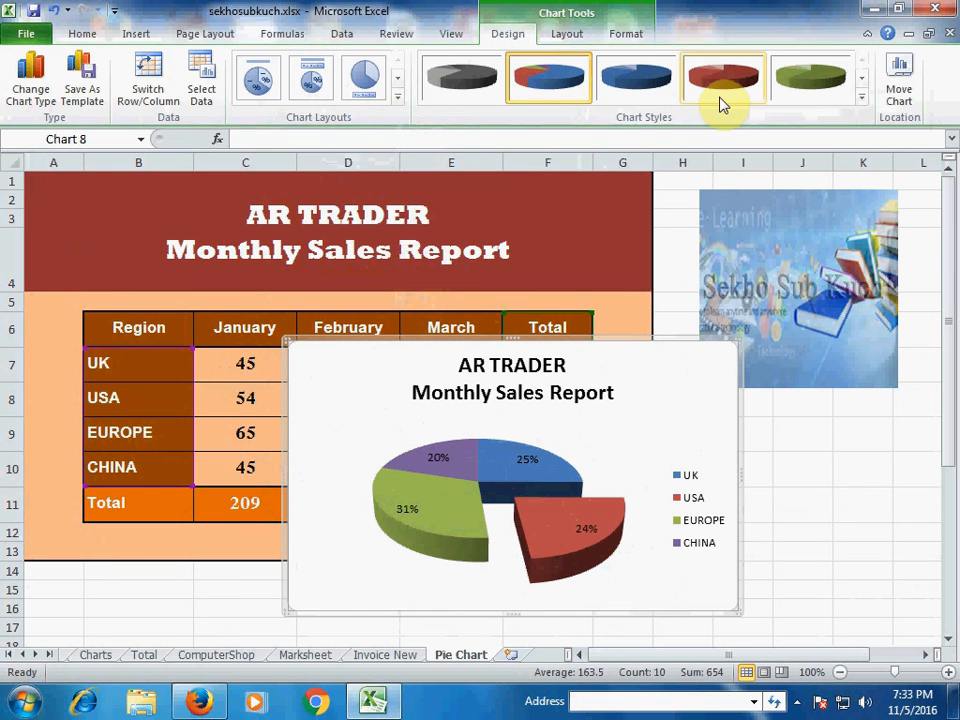
left_click(569, 34)
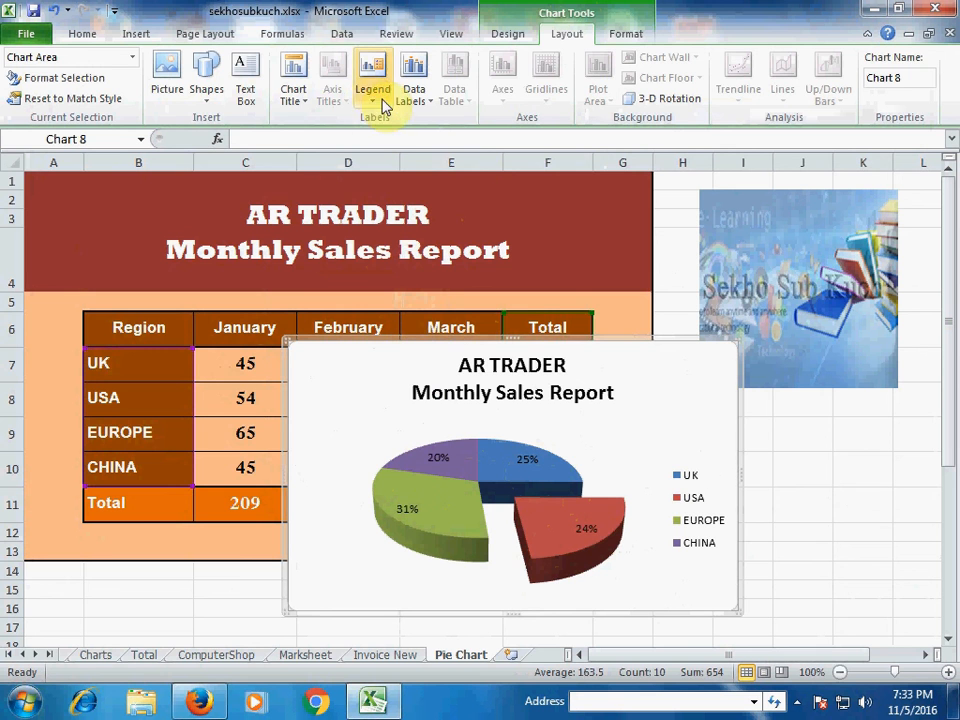
left_click(628, 35)
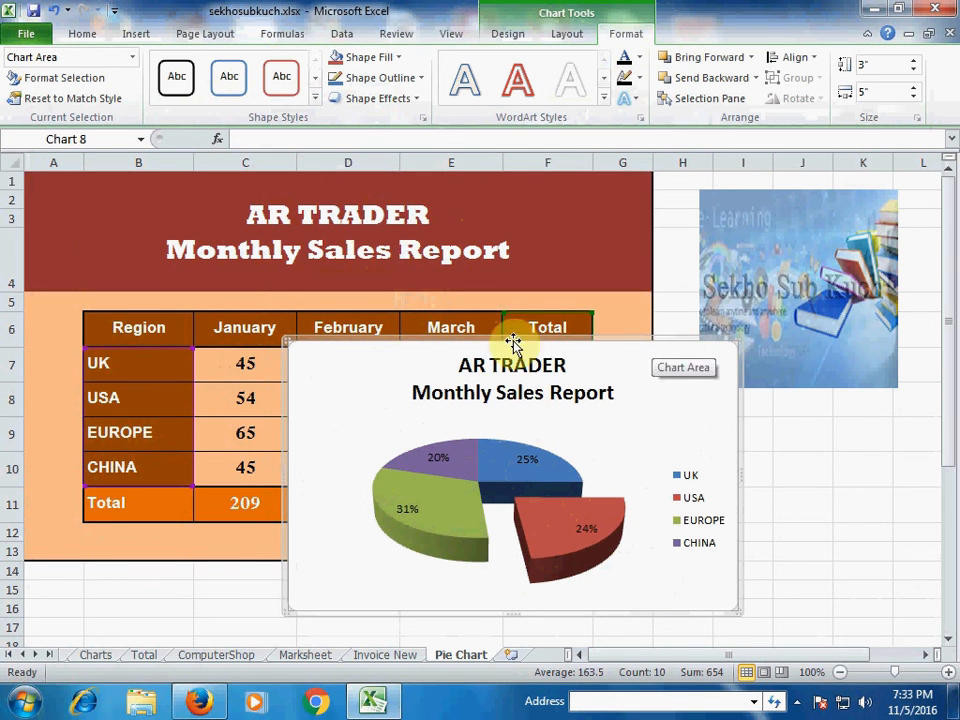
left_click(381, 58)
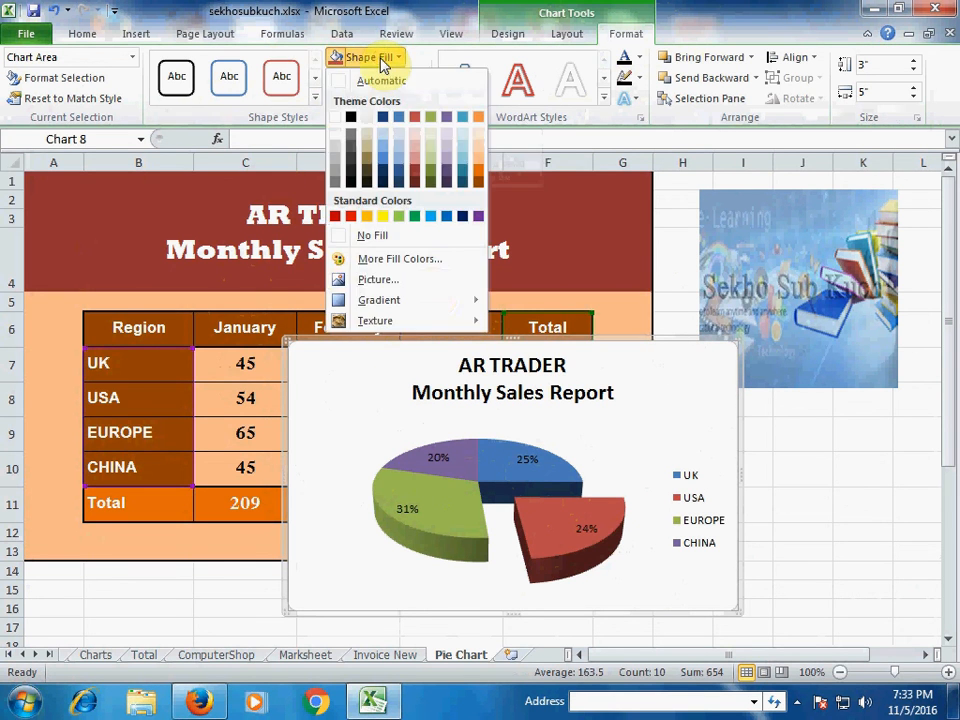
mouse_move(431, 302)
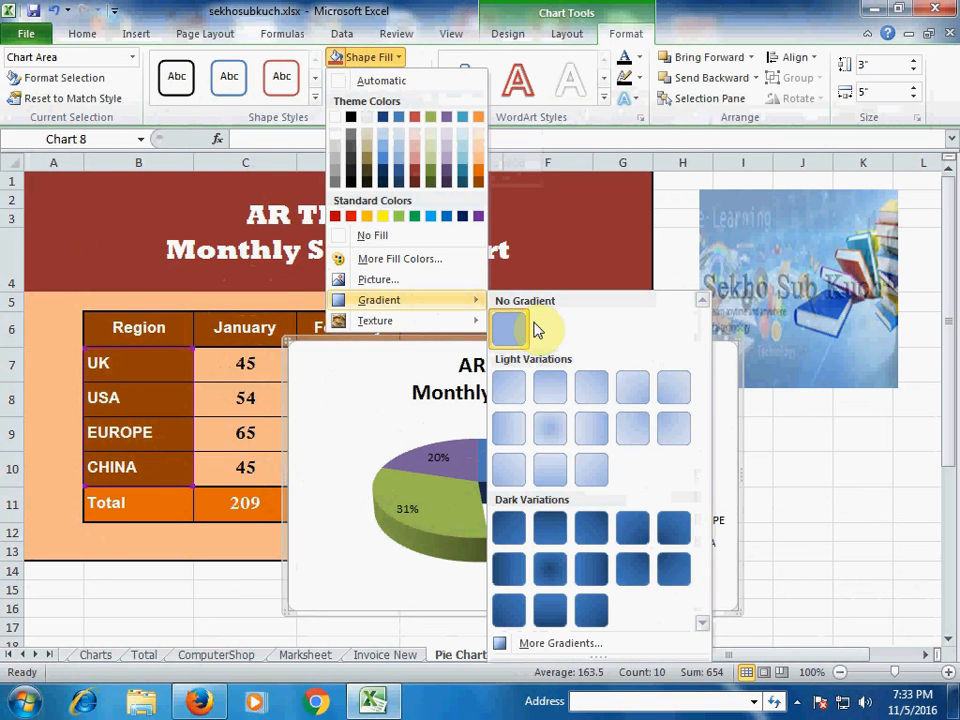
left_click(567, 645)
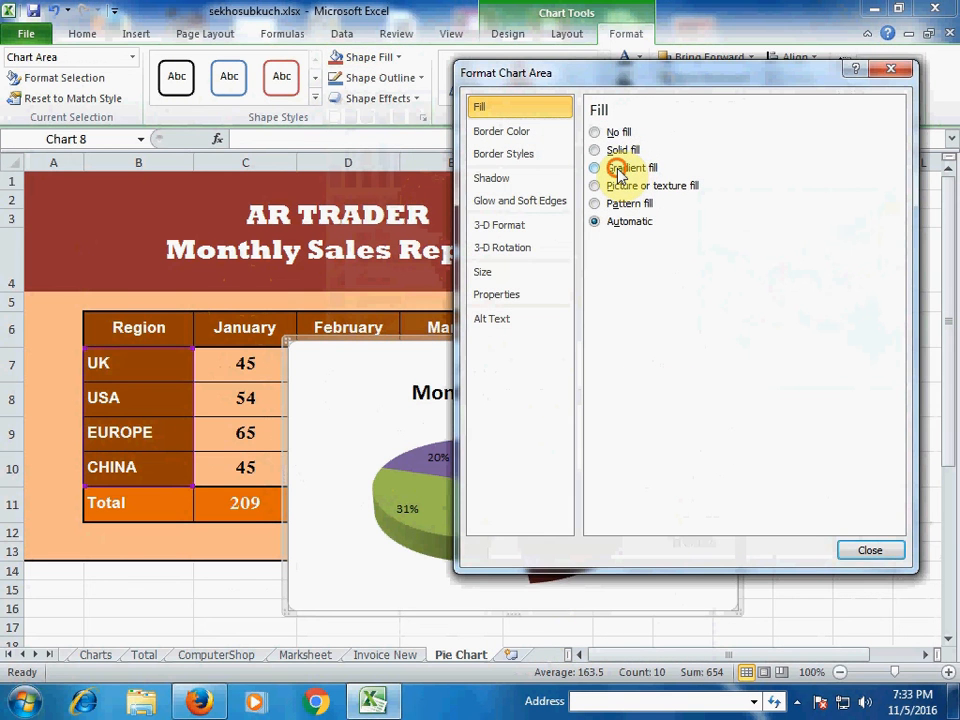
left_click(613, 170)
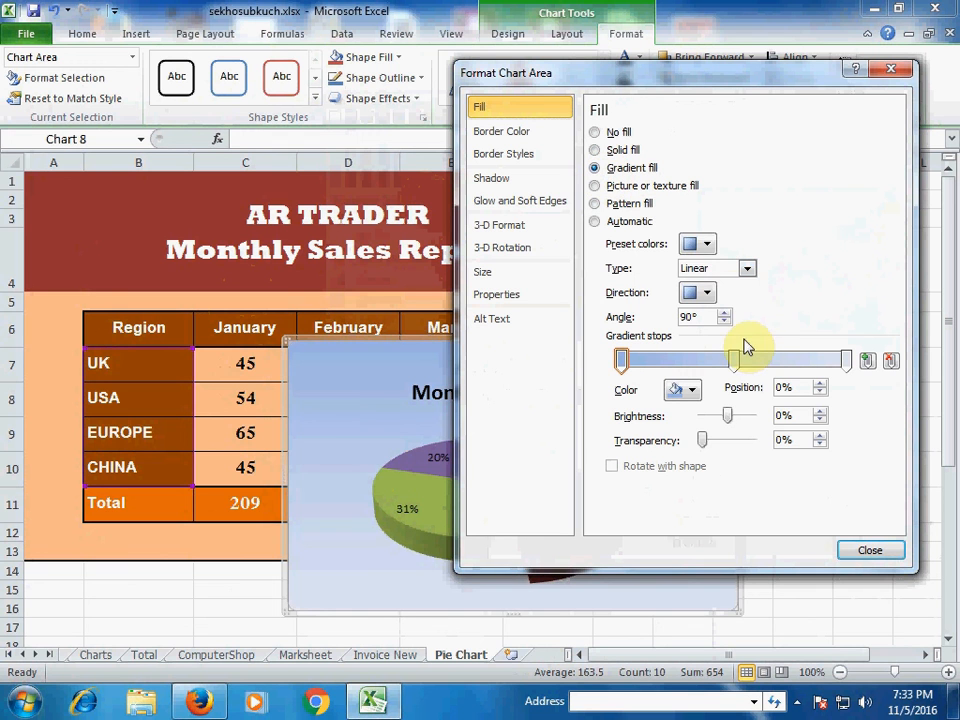
left_click(707, 245)
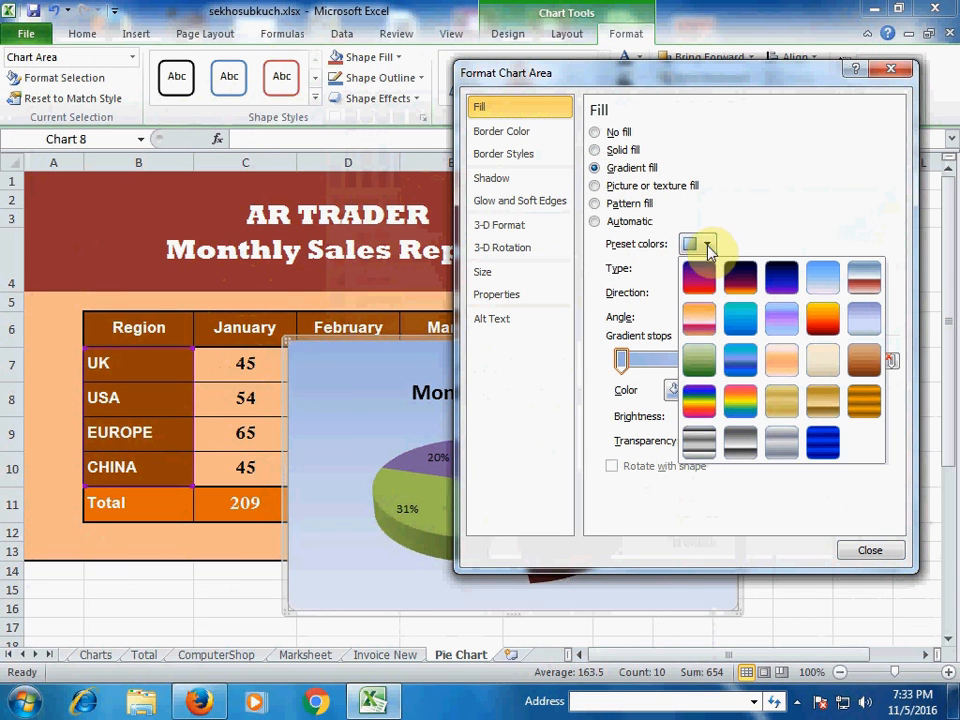
left_click(790, 371)
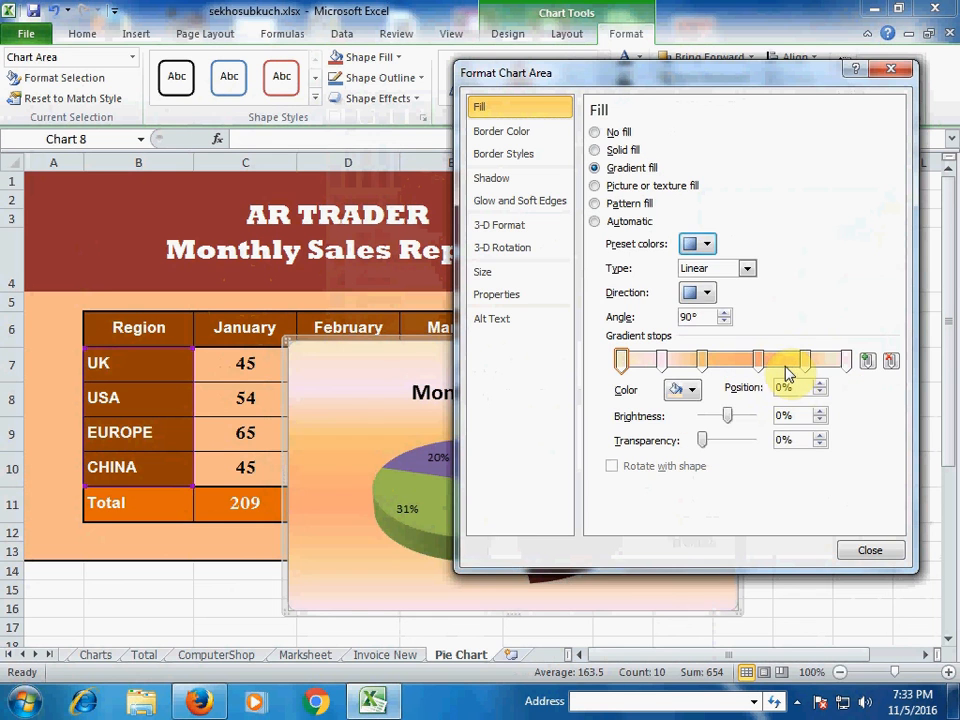
left_click(868, 551)
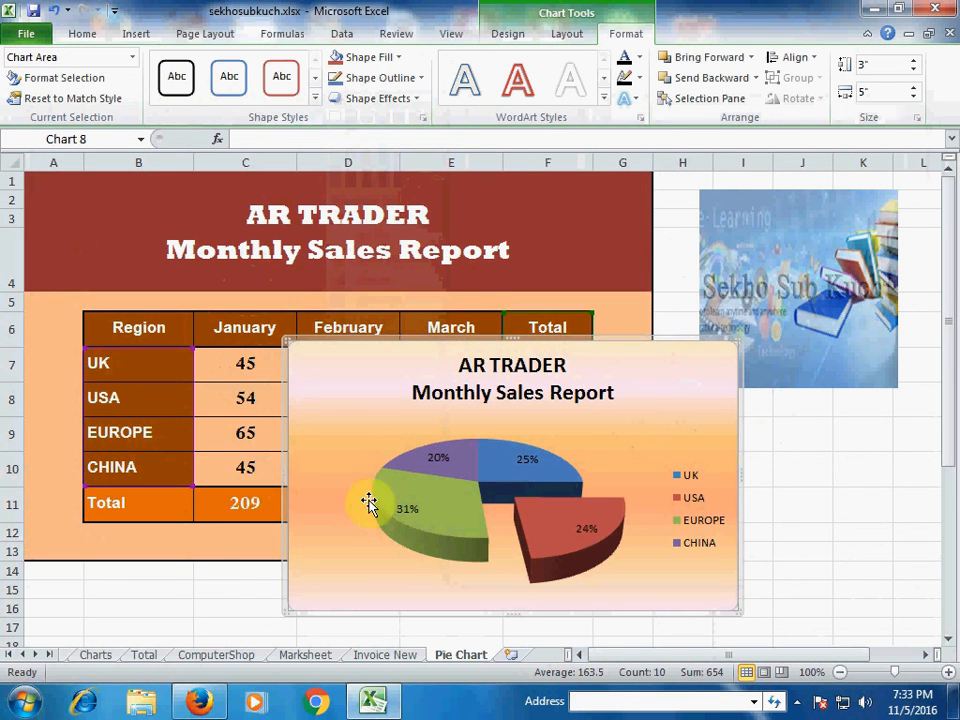
mouse_move(396, 497)
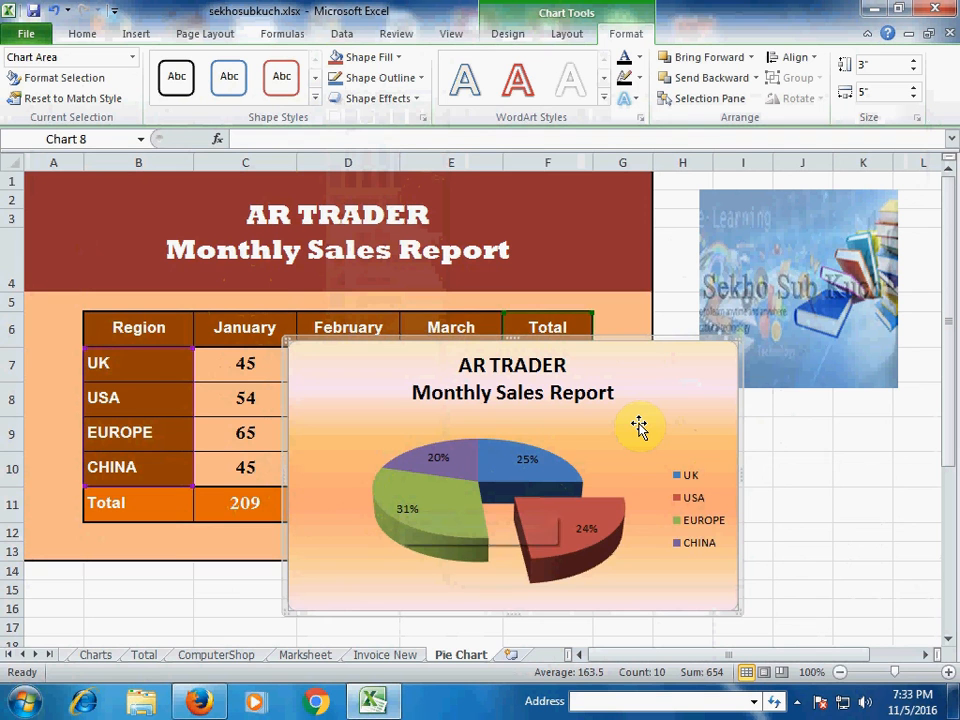